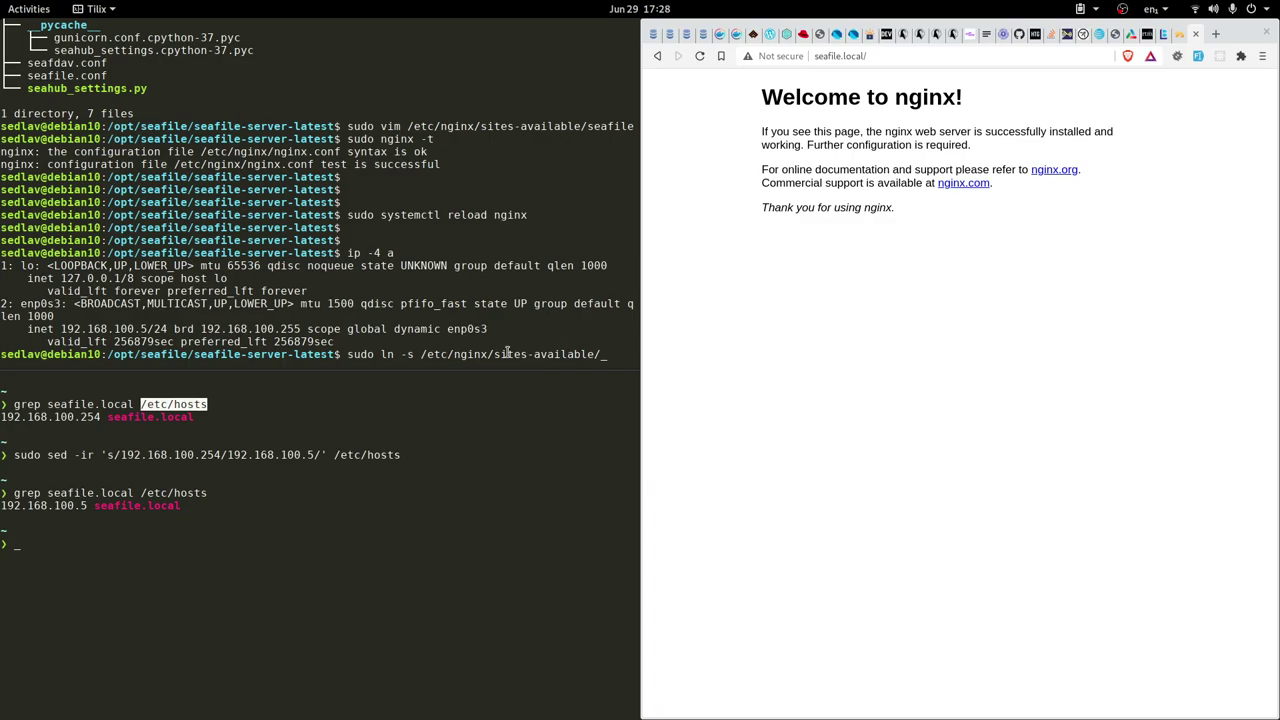
Symlink the seafile nginx site into /etc/nginx/sites-enabled/seafile
text(seafile)
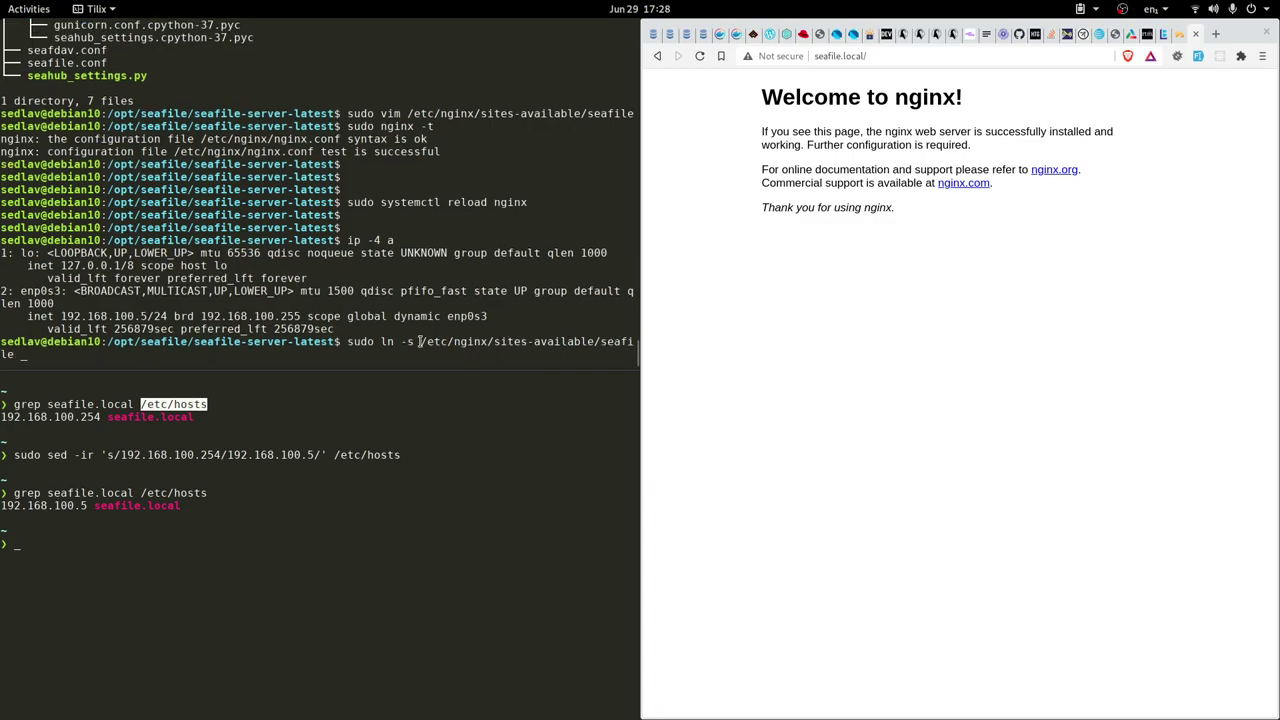
drag(414, 341, 535, 344)
middle_click(559, 347)
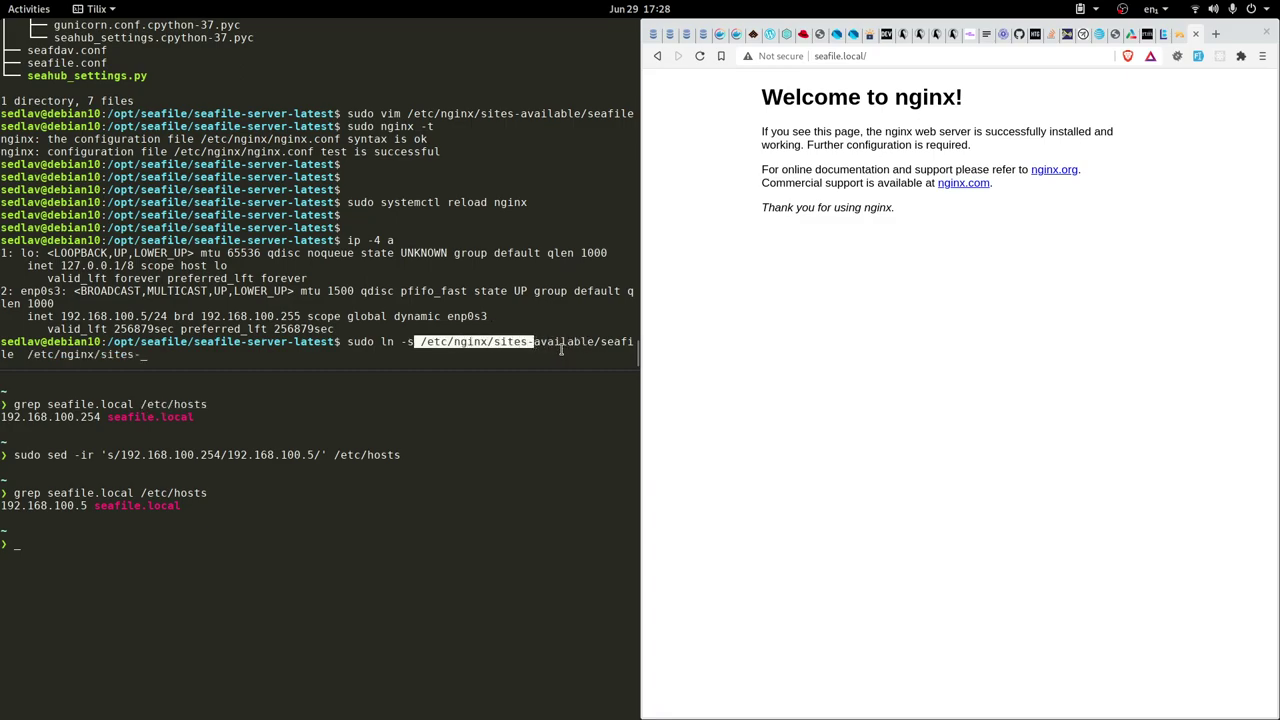
text(enabled/)
text(seafile)
key(Return)
key(Return)
key(Return)
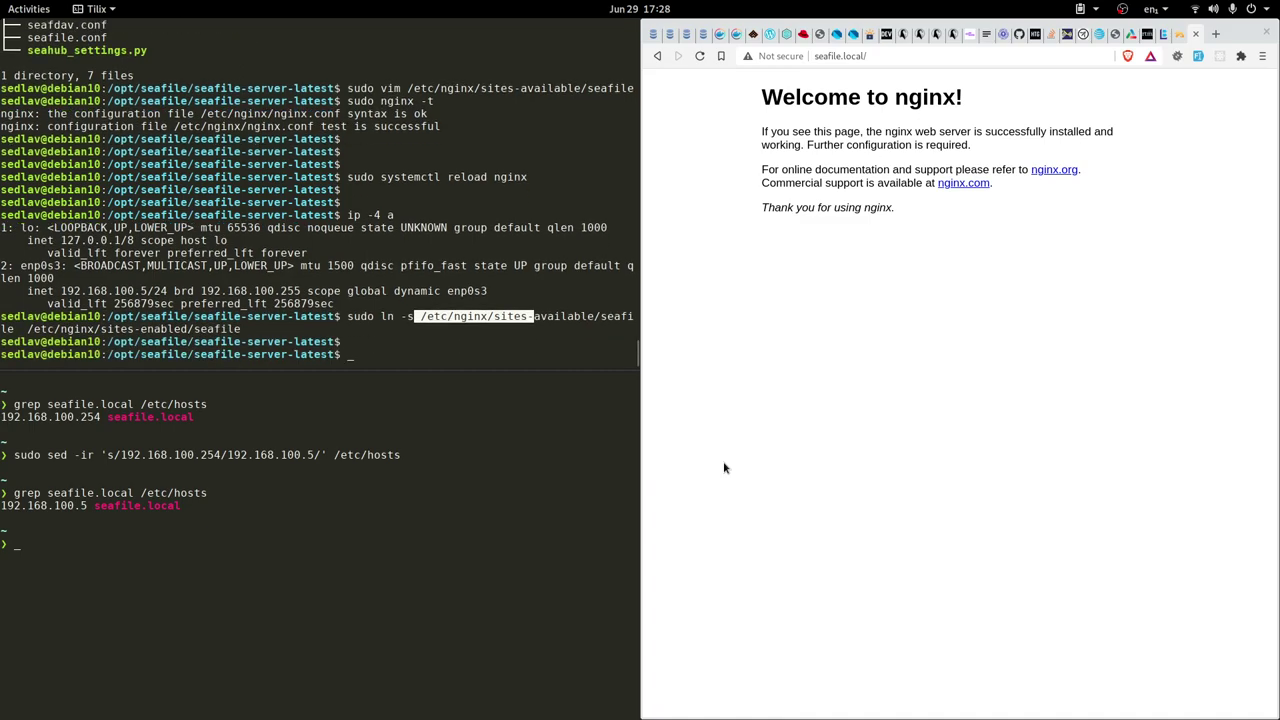
Test the nginx configuration with sudo nginx -t, then reload nginx with systemctl
text(sudo nginx )
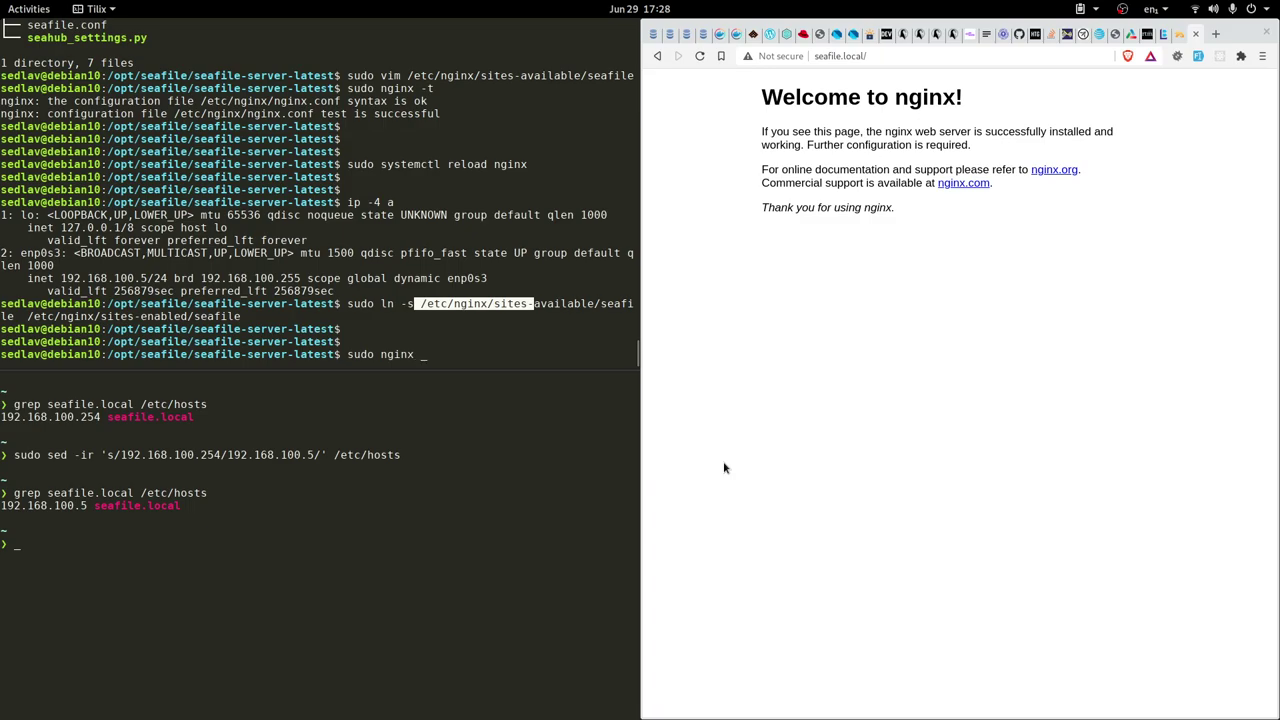
text(-t)
key(Return)
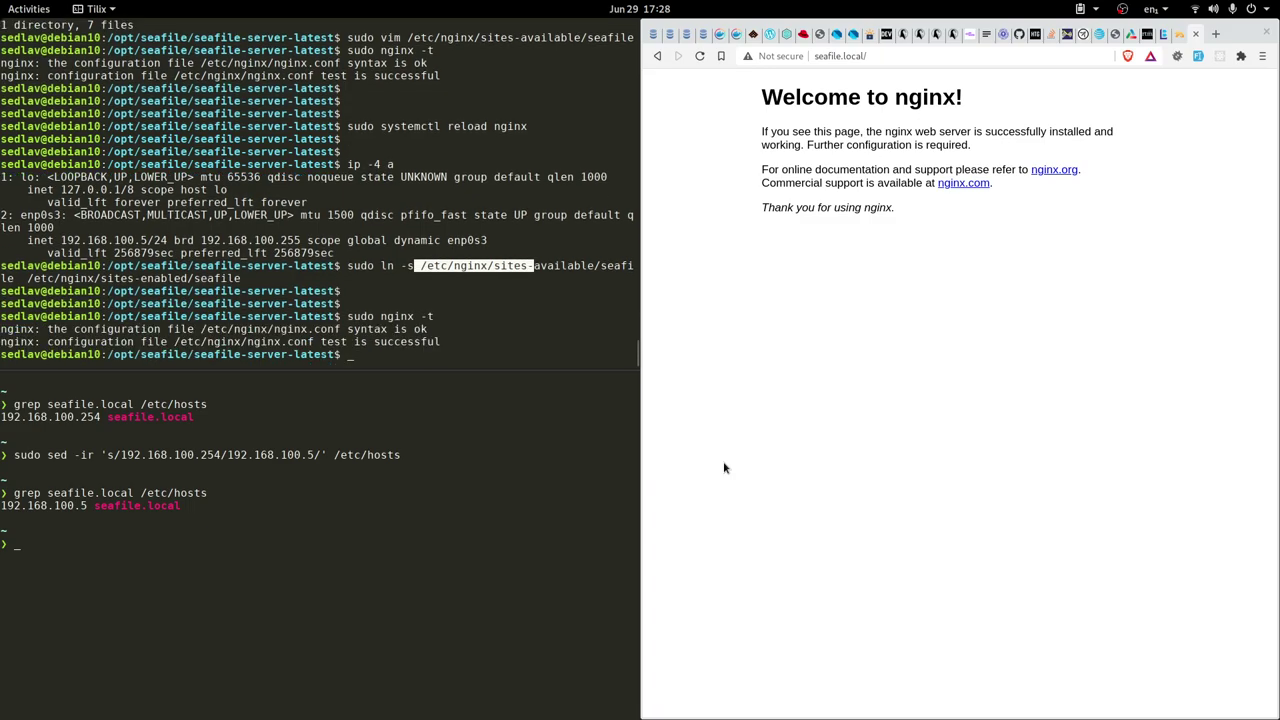
key(Return)
key(Return)
text(sud)
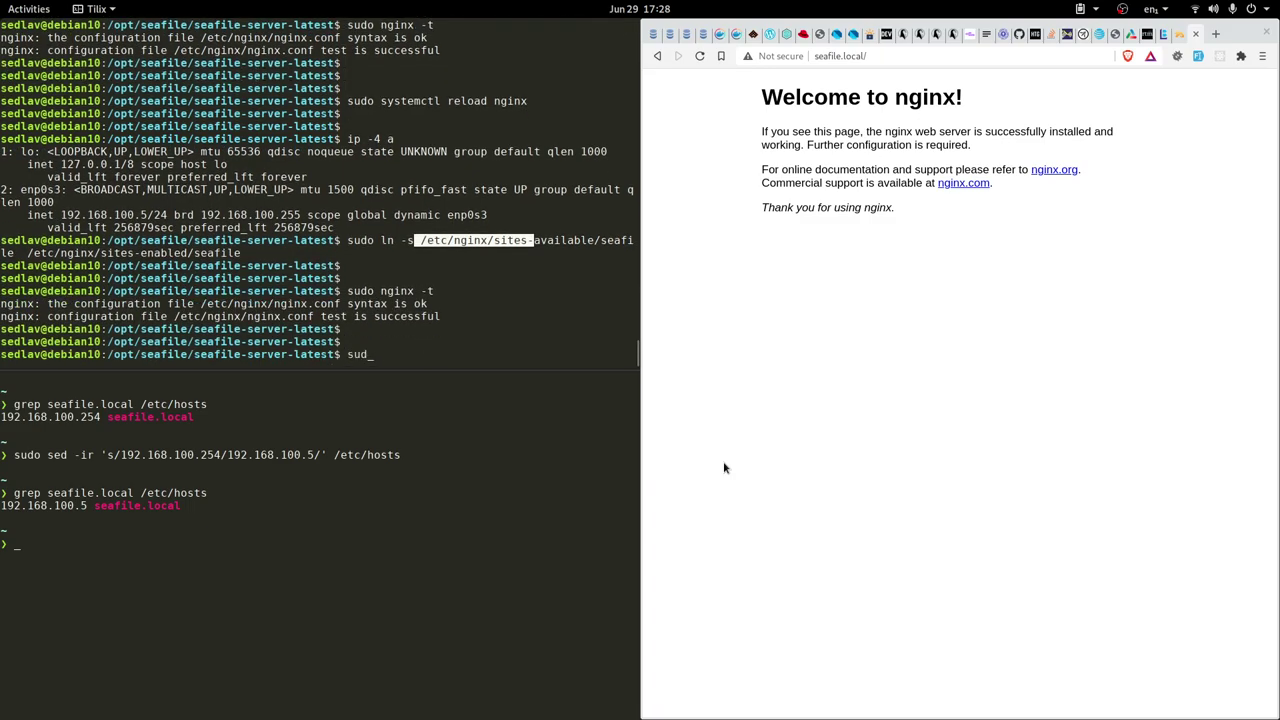
text(o syseemctl reload nginx)
key(Return)
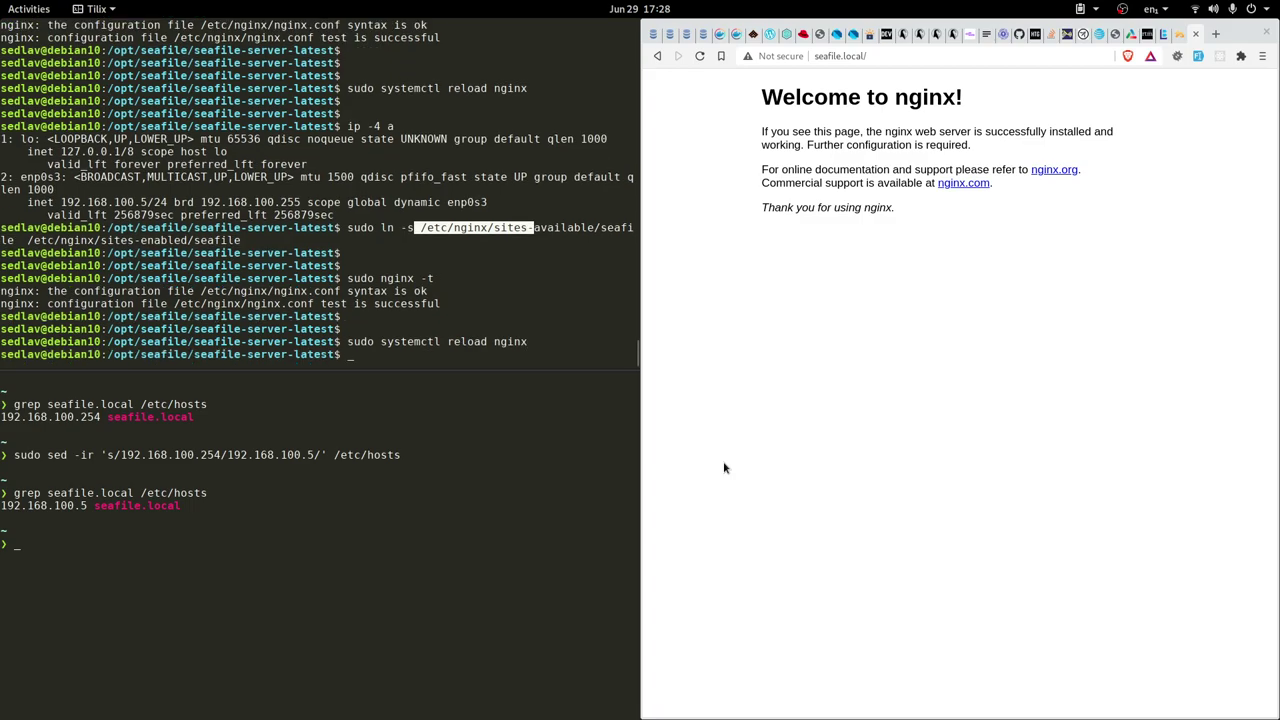
Reload seafile.local and log in with the saved admin account and its password. Dismiss the welcome message and maximize the browser
click(905, 408)
key(ctrl+r)
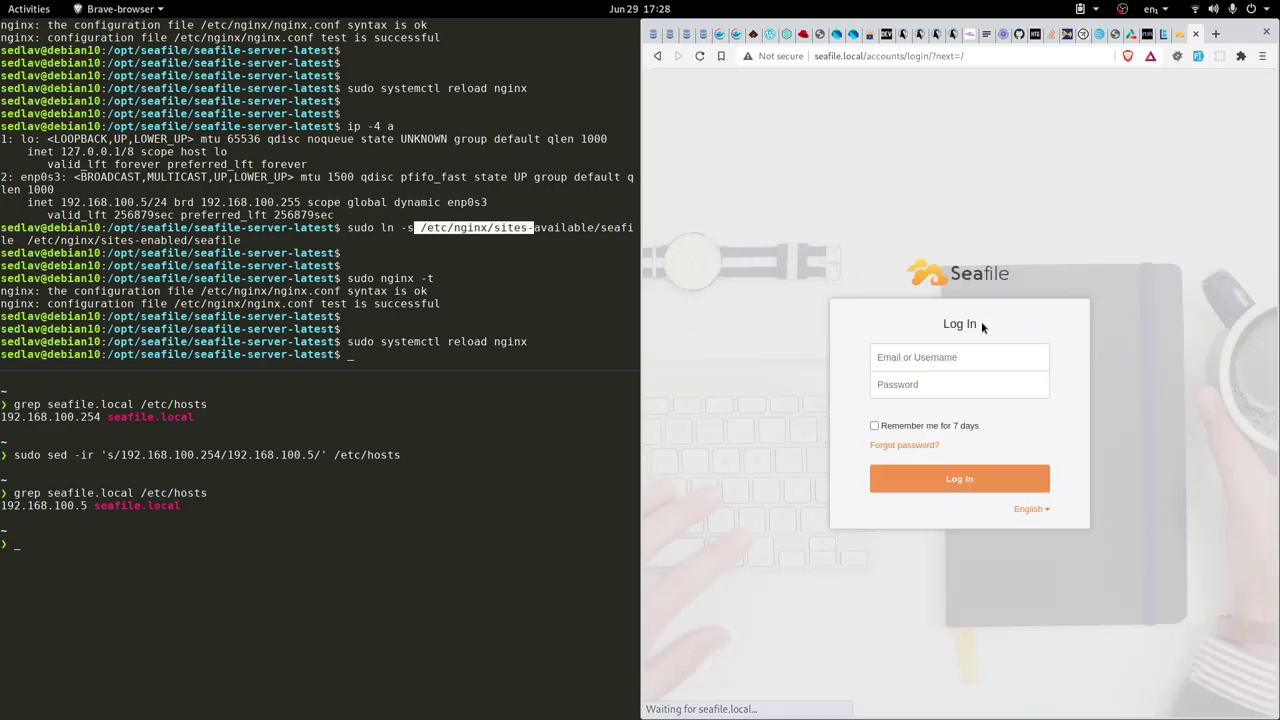
click(940, 354)
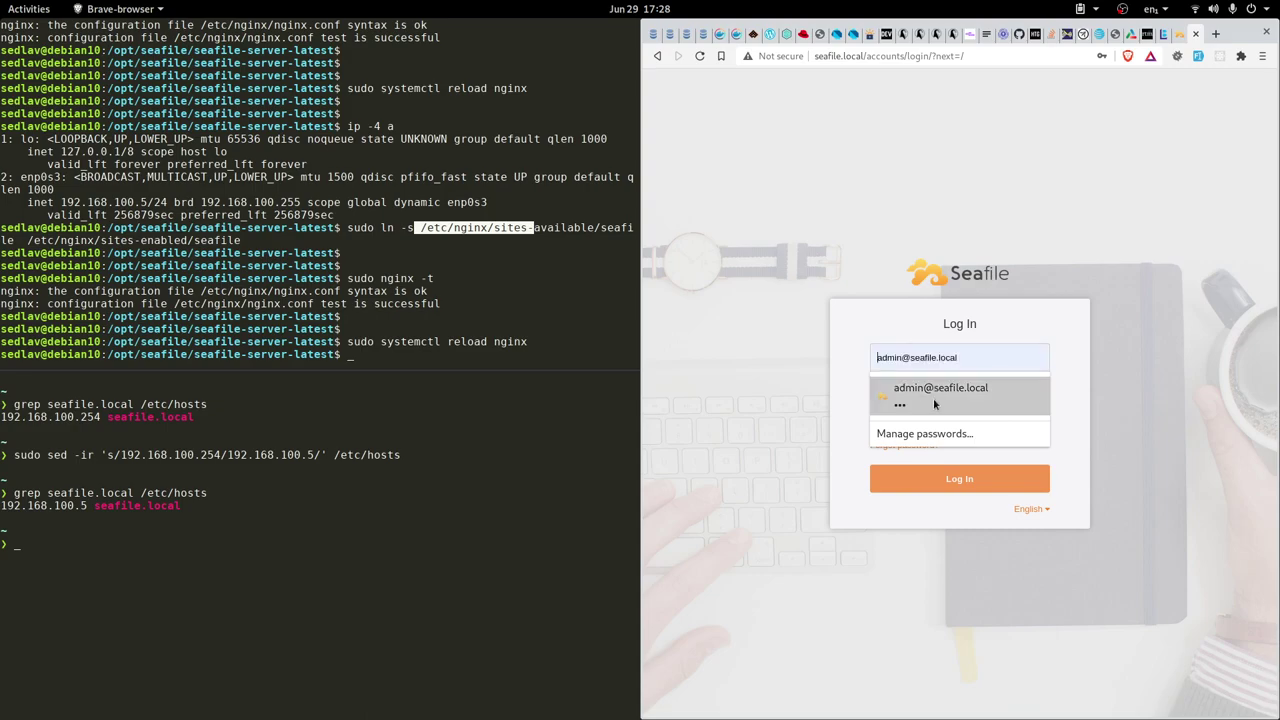
click(933, 396)
key(Tab)
key(BackSpace)
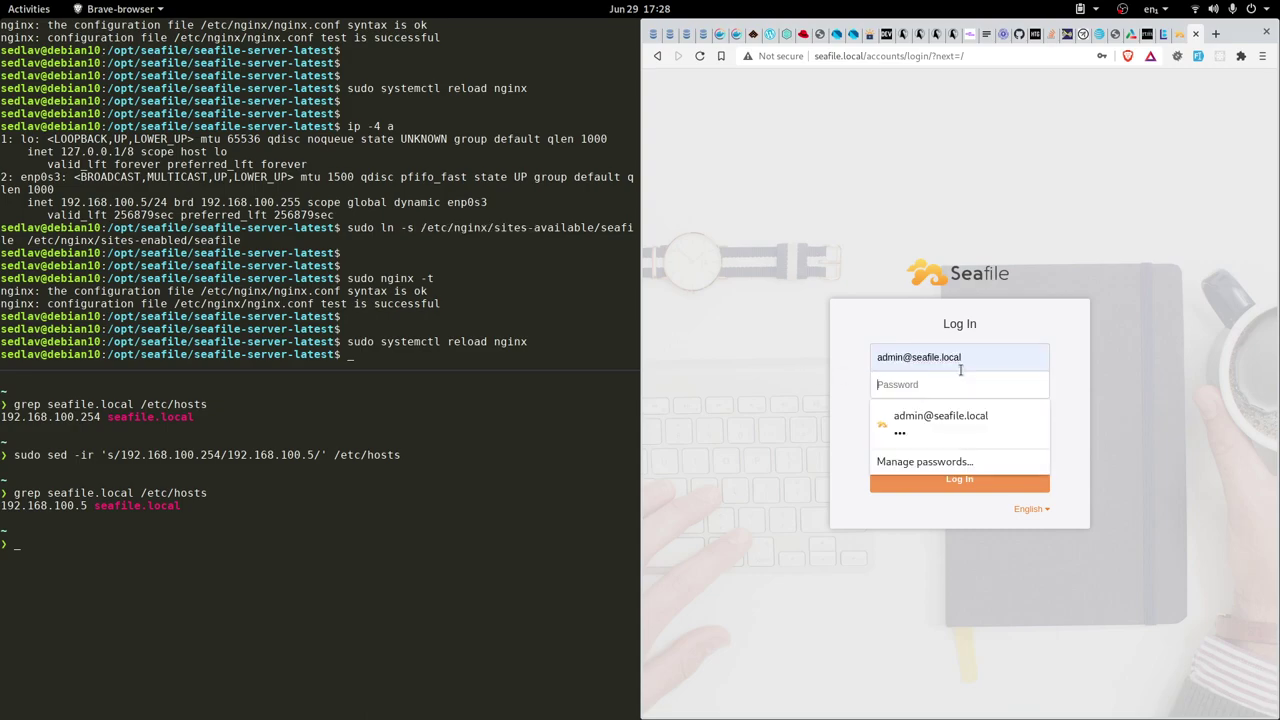
text(123)
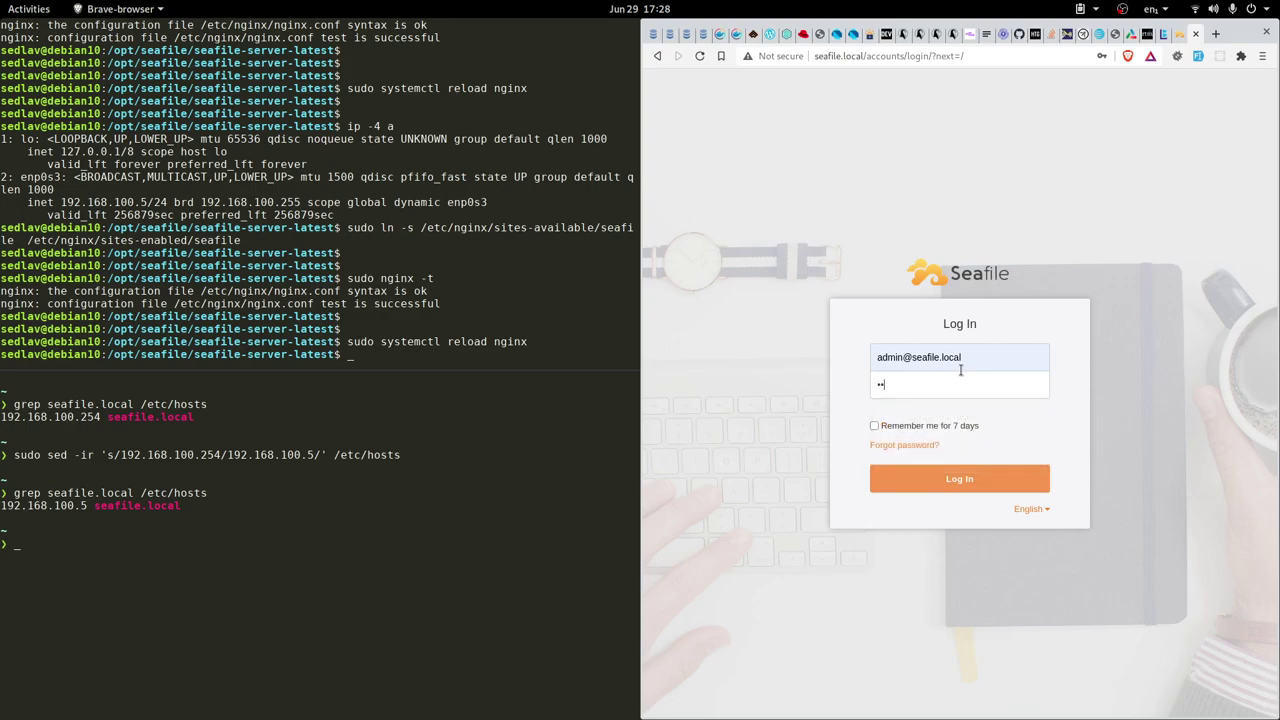
click(952, 478)
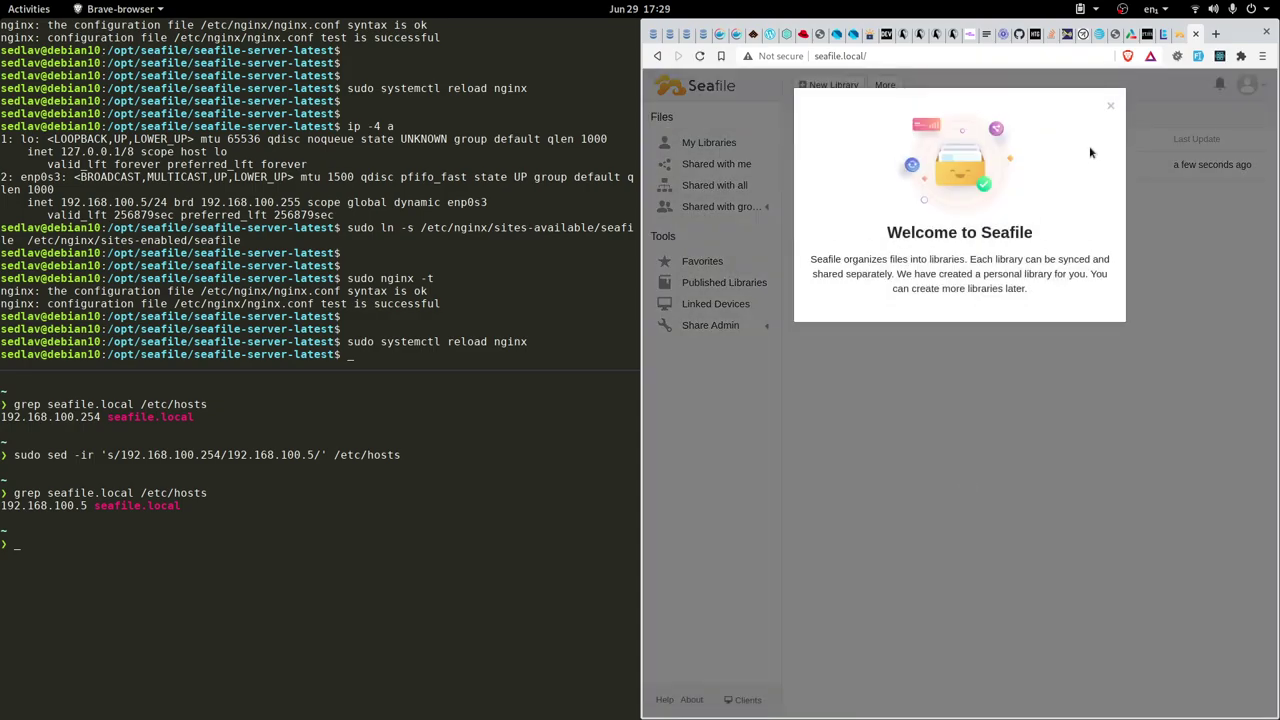
click(1111, 106)
double_click(1249, 40)
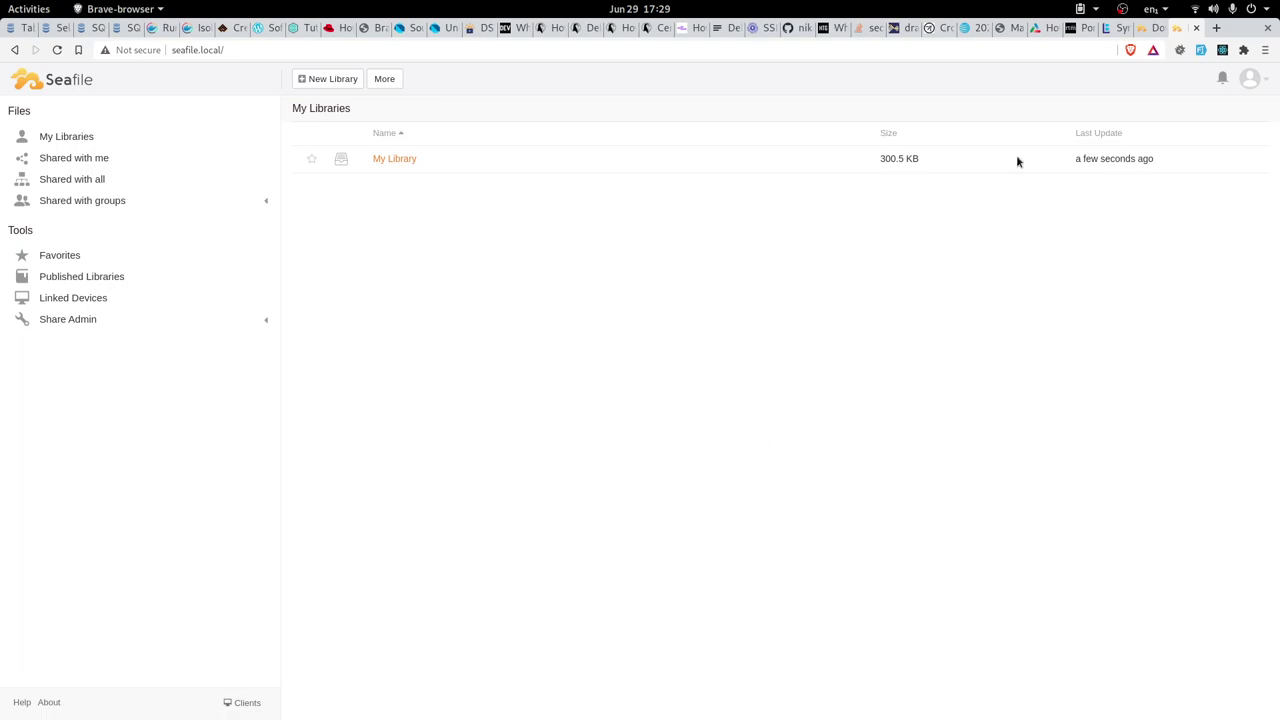
Go via account Settings and System Admin Devices to the admin Settings page showing SERVICE_URL and FILE_SERVER_ROOT
click(1268, 84)
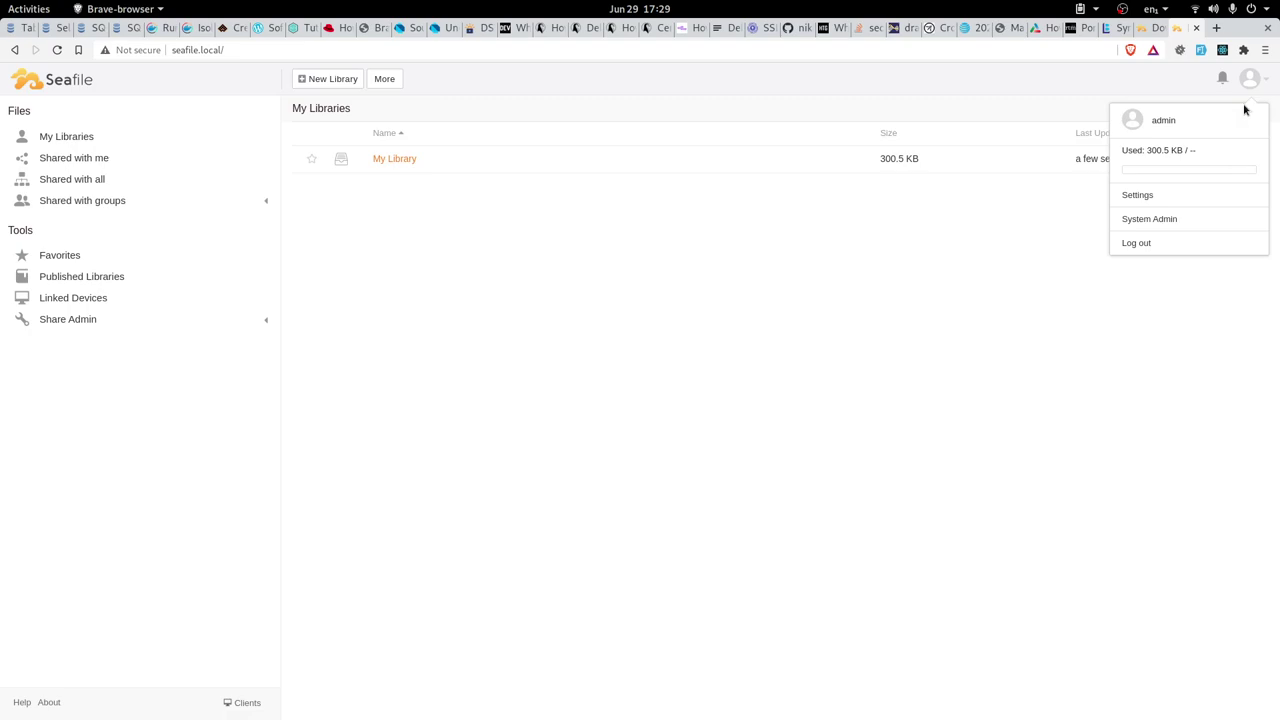
click(1144, 198)
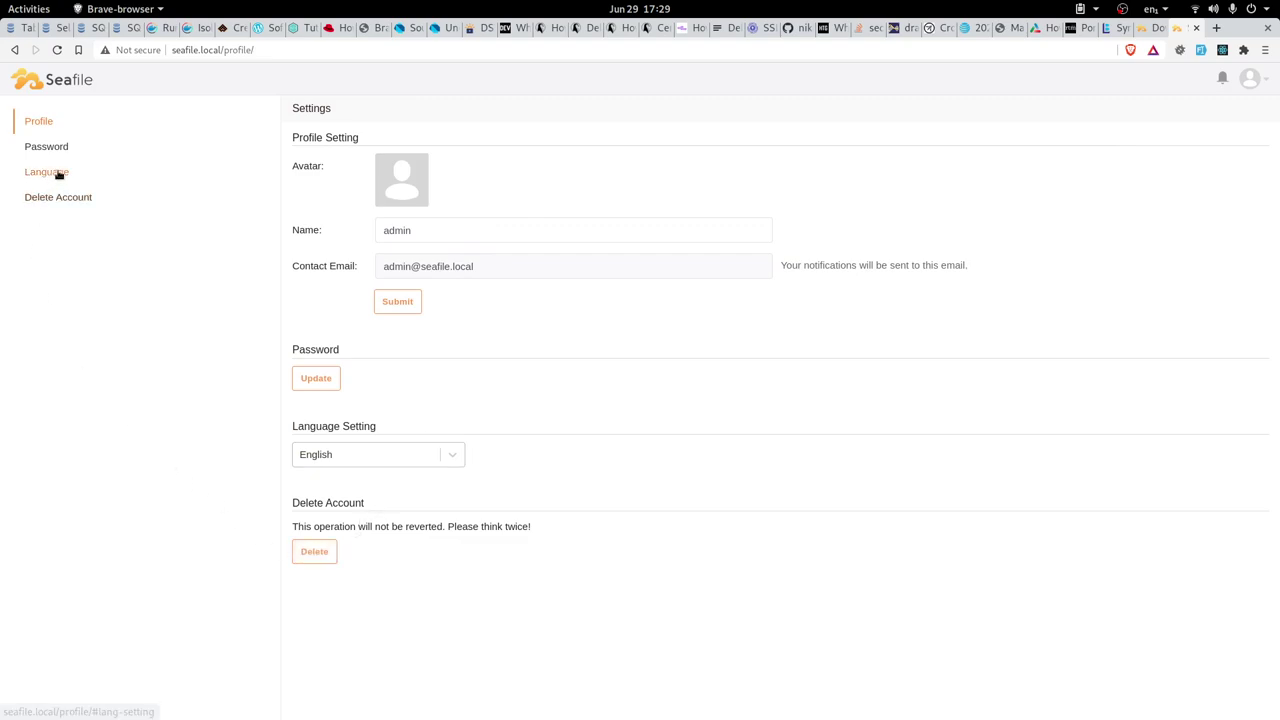
click(1262, 84)
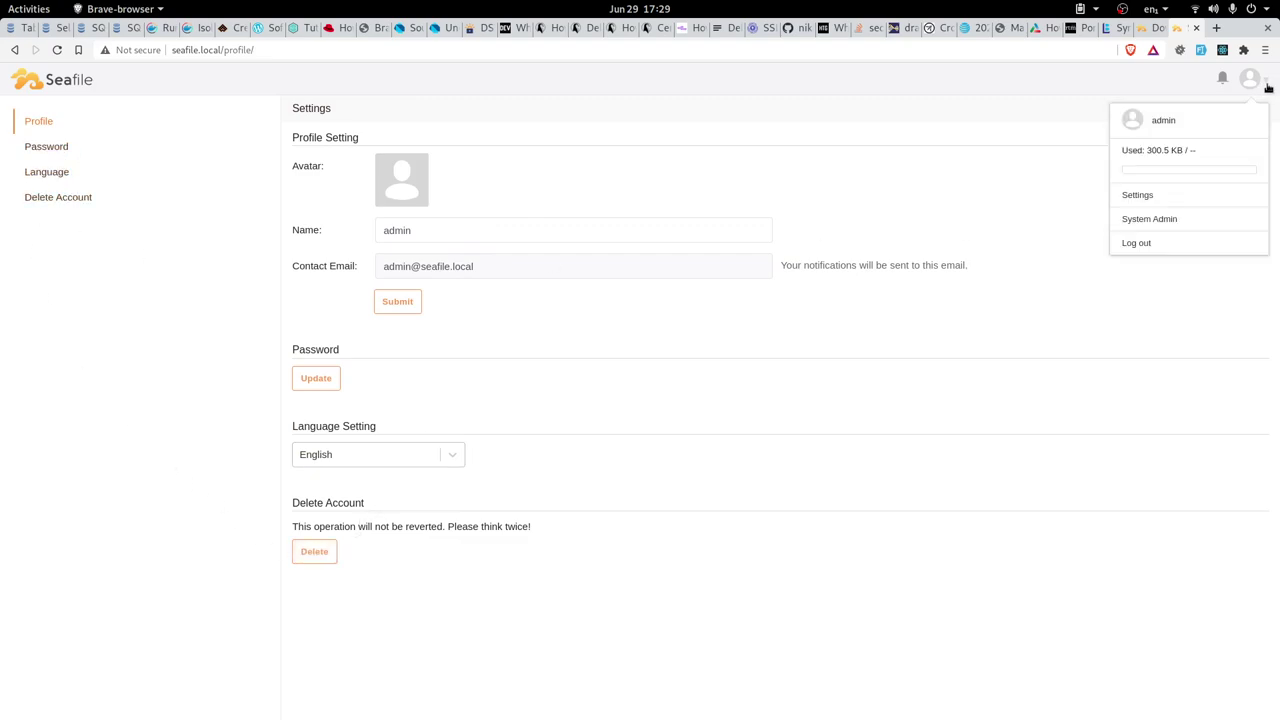
click(1149, 219)
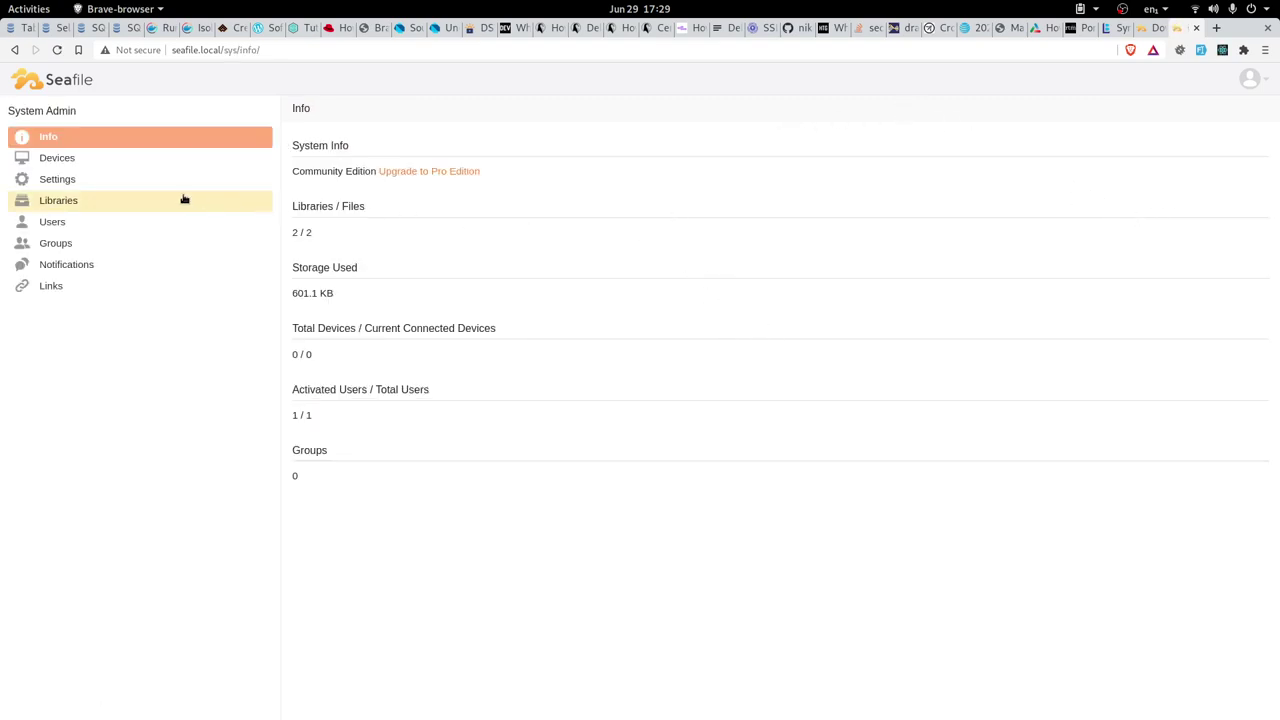
click(88, 160)
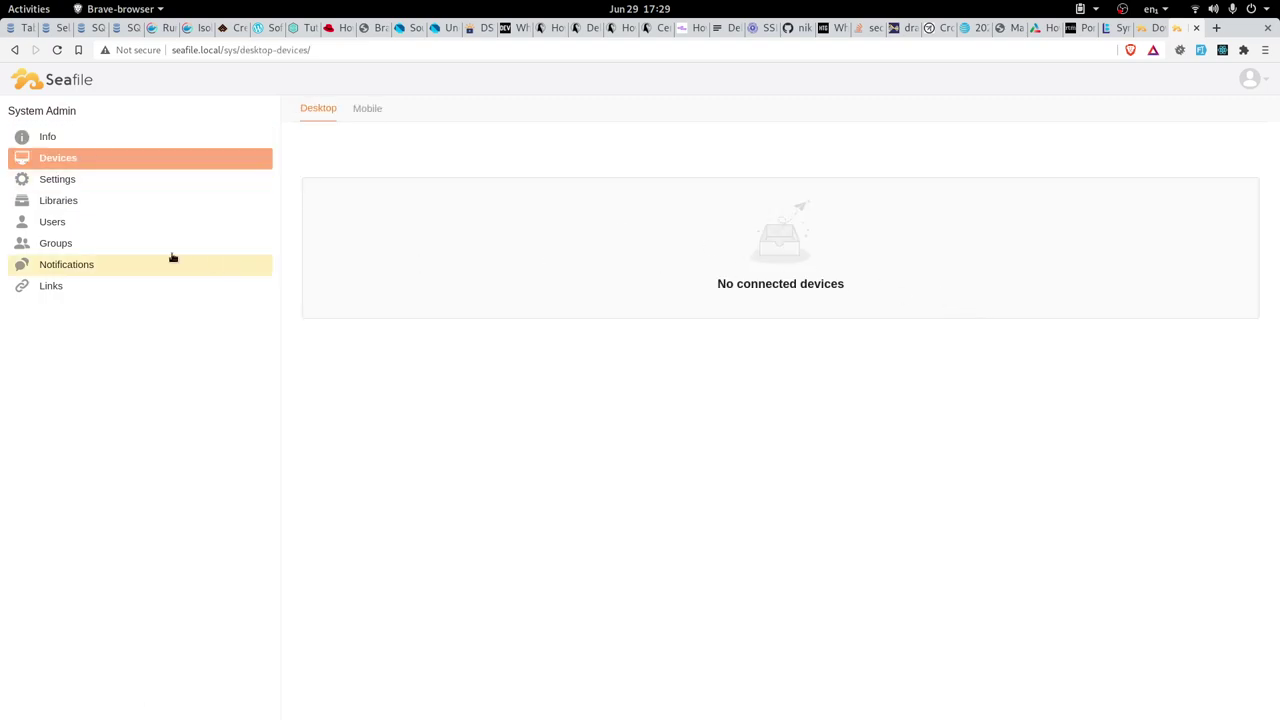
click(64, 184)
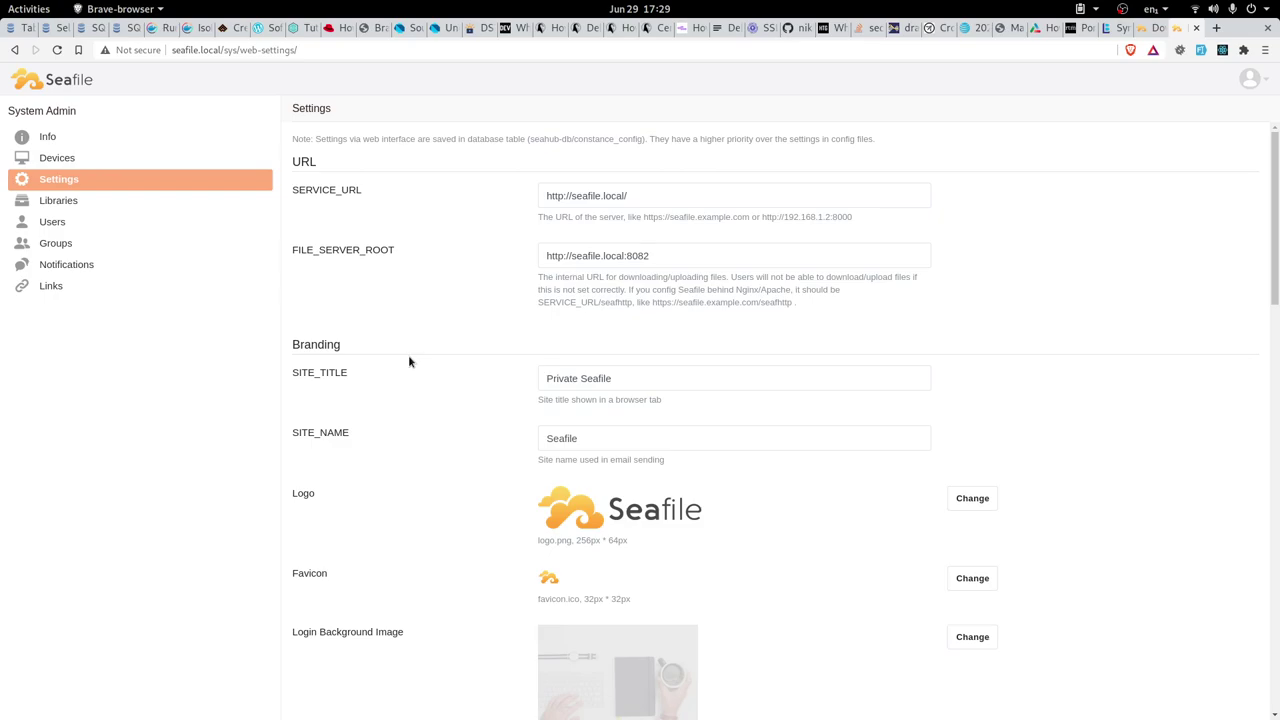
scroll(409, 358, down, 1)
click(649, 341)
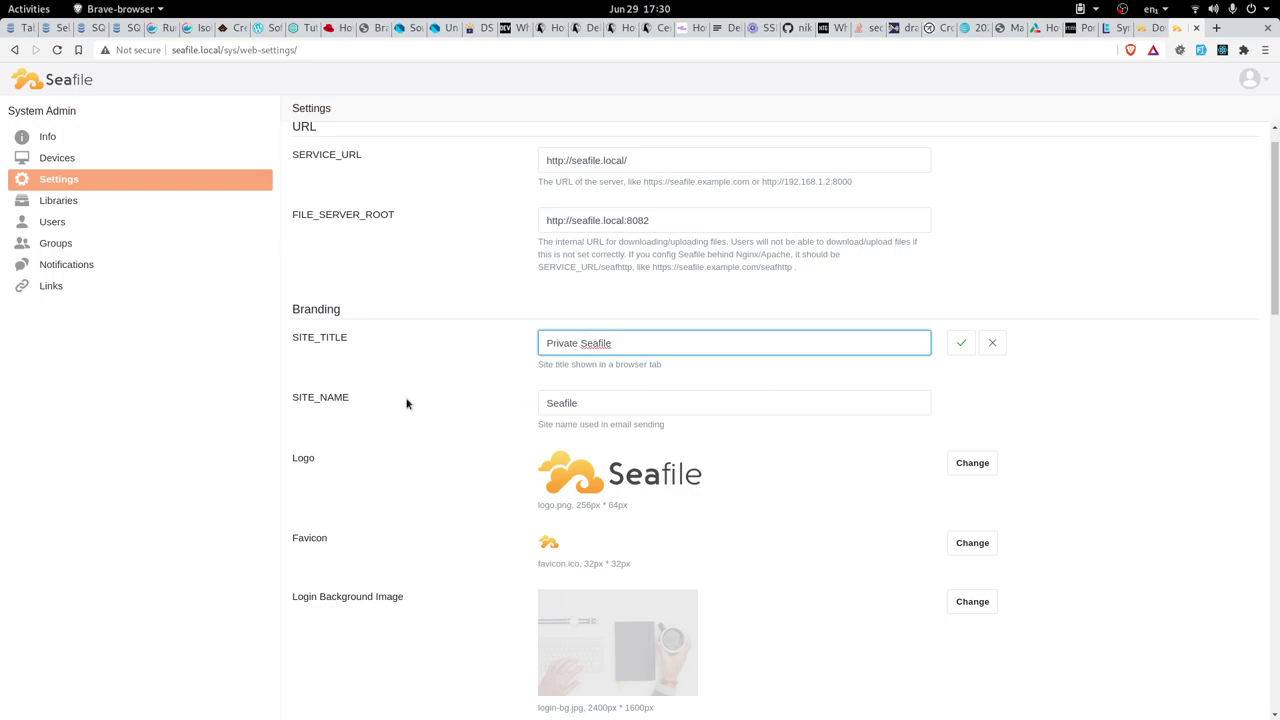
scroll(449, 474, down, 3)
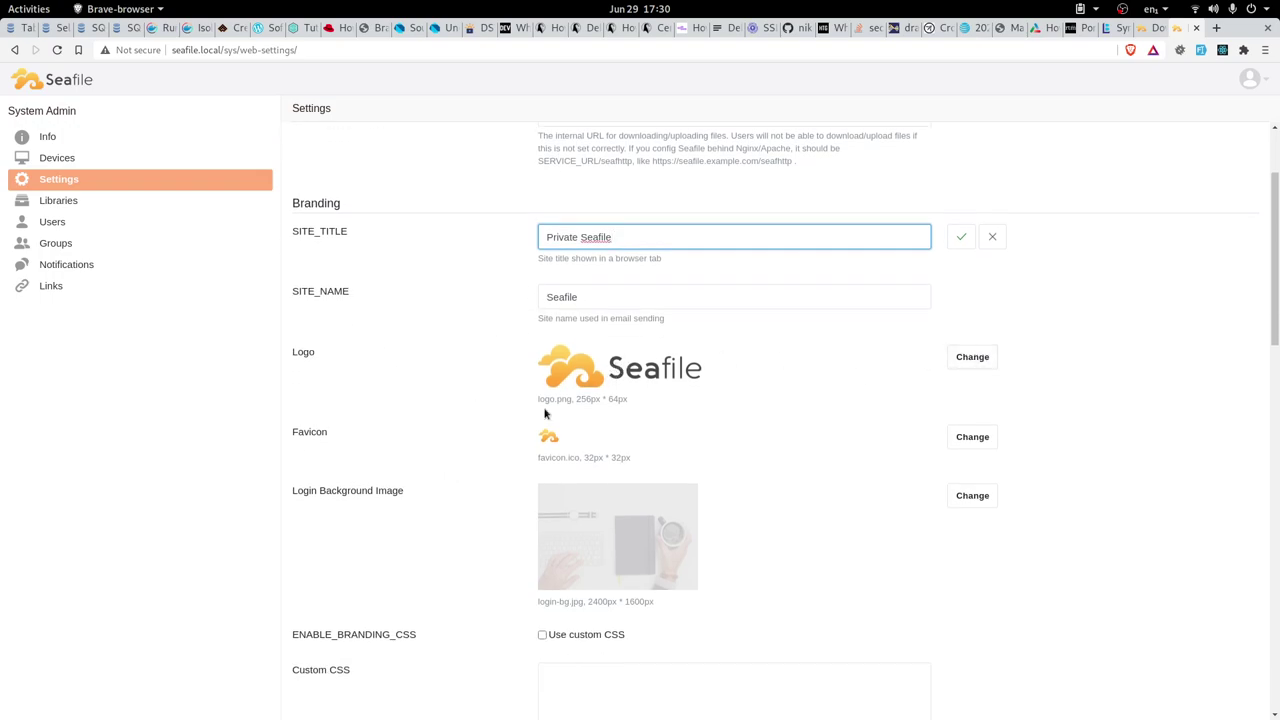
scroll(843, 531, down, 3)
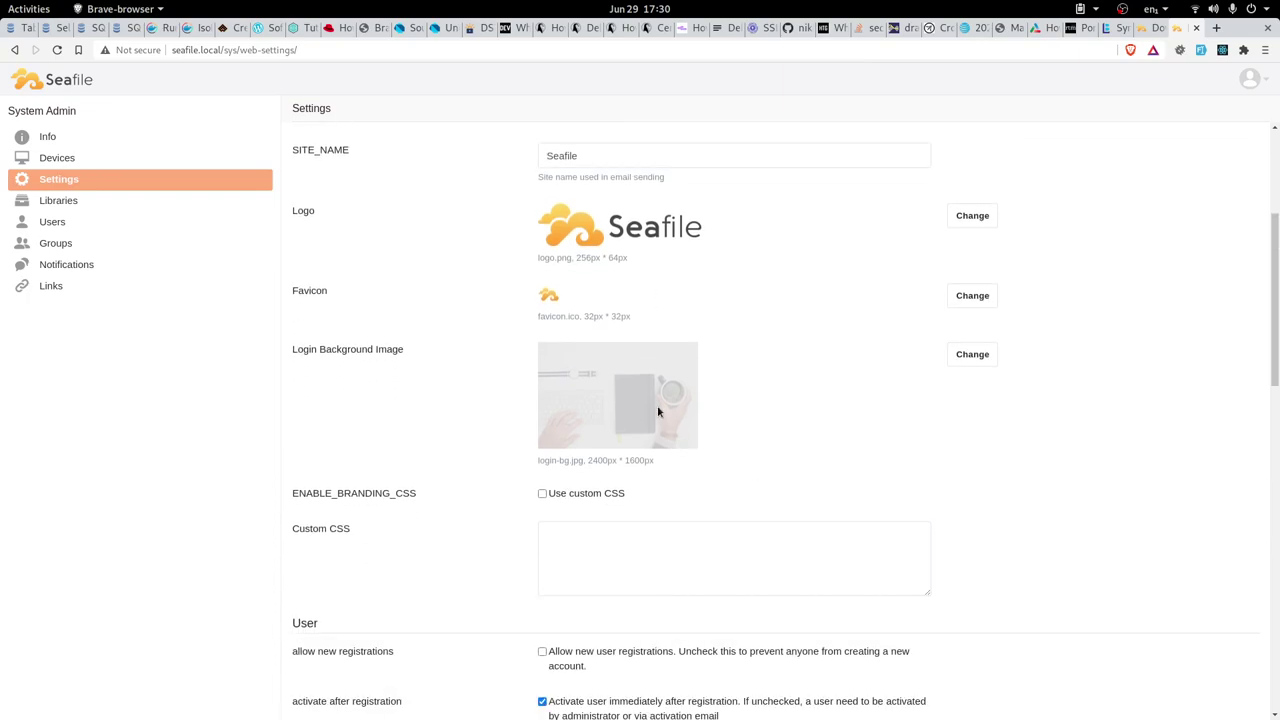
scroll(657, 410, down, 8)
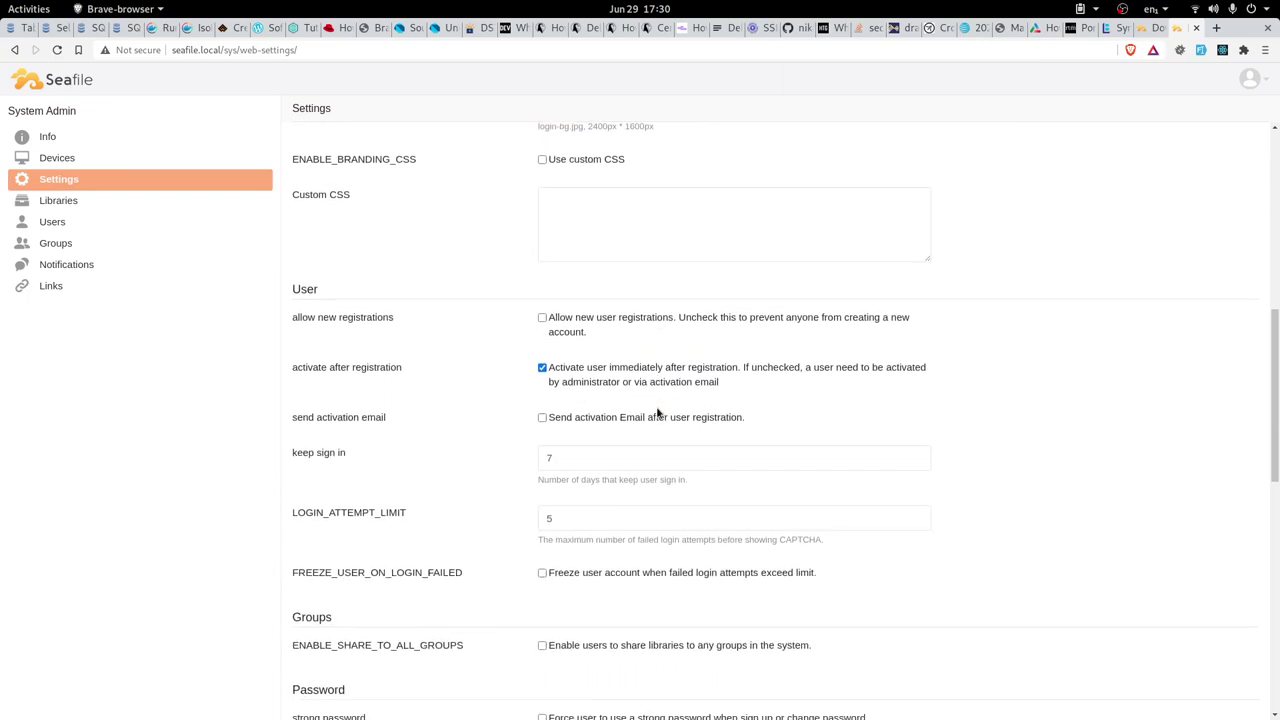
scroll(653, 447, down, 14)
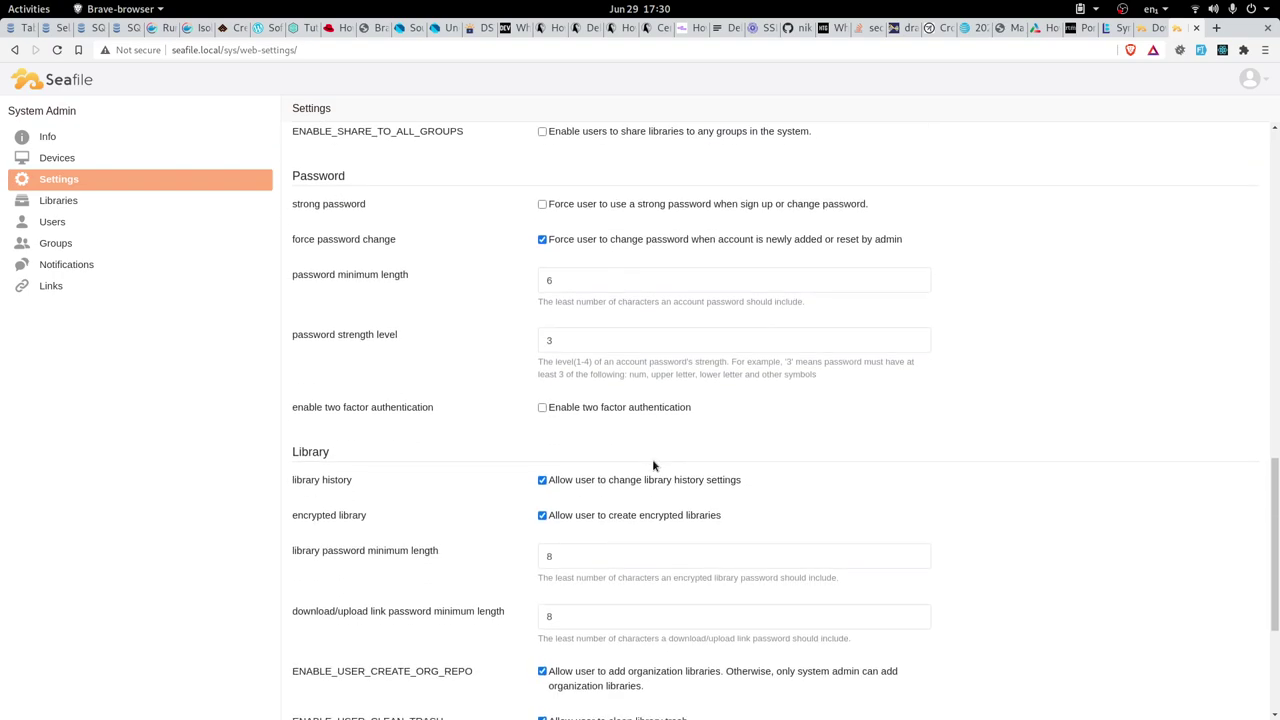
scroll(653, 465, down, 3)
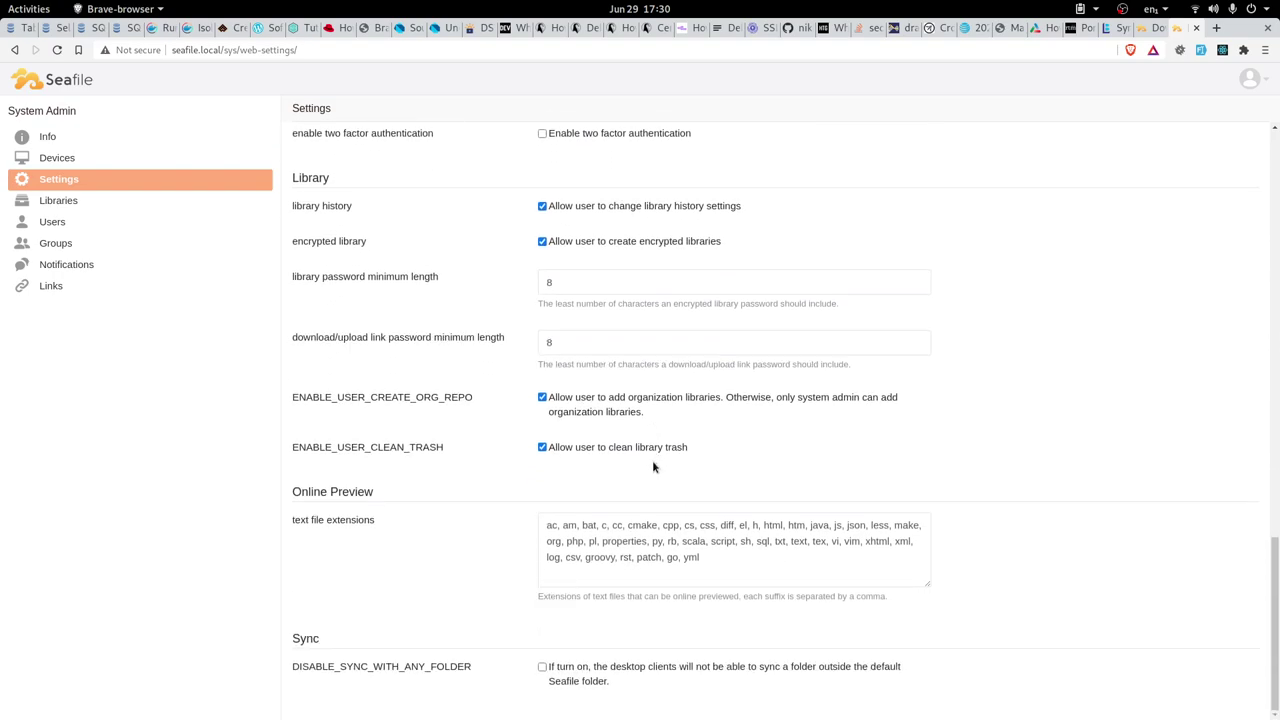
click(114, 207)
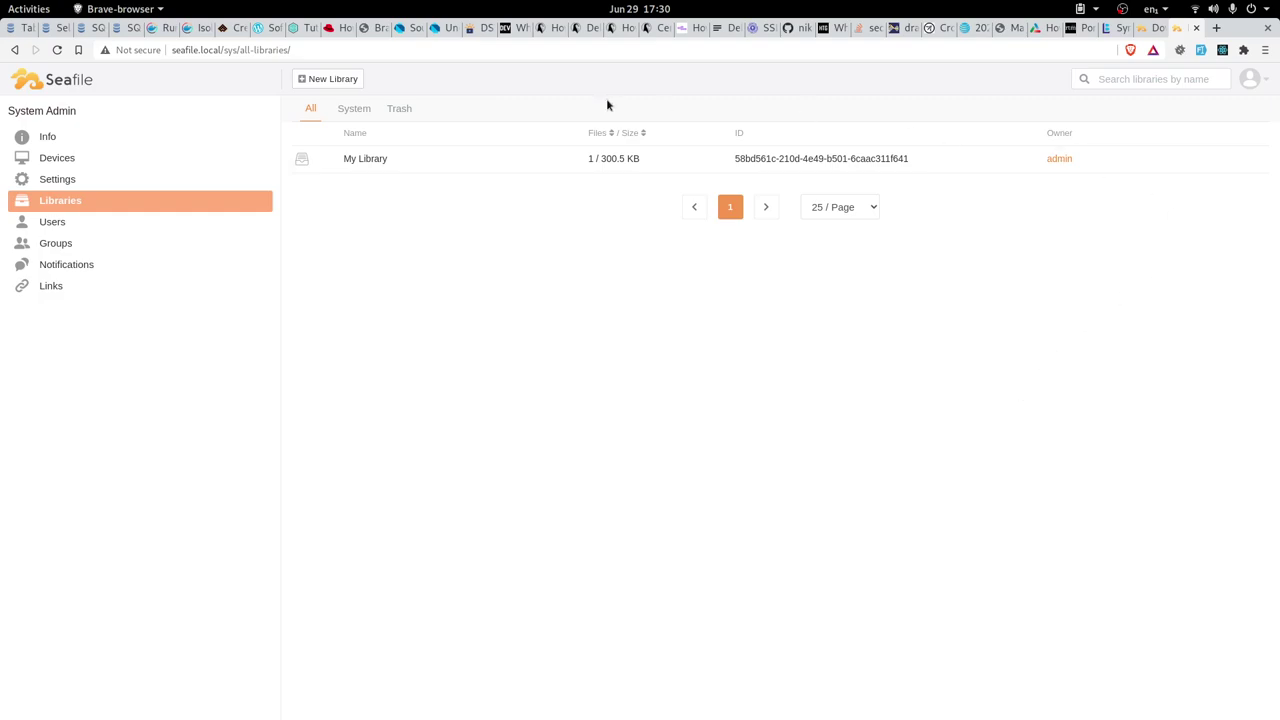
click(62, 230)
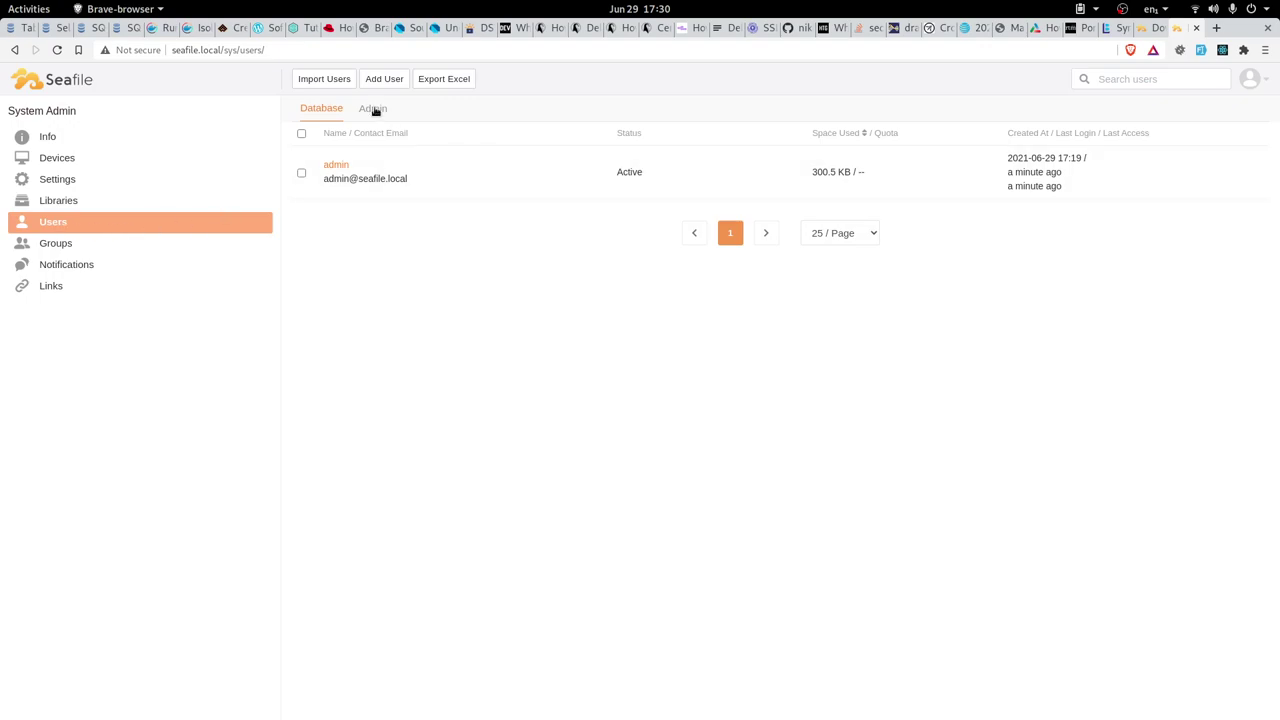
click(64, 245)
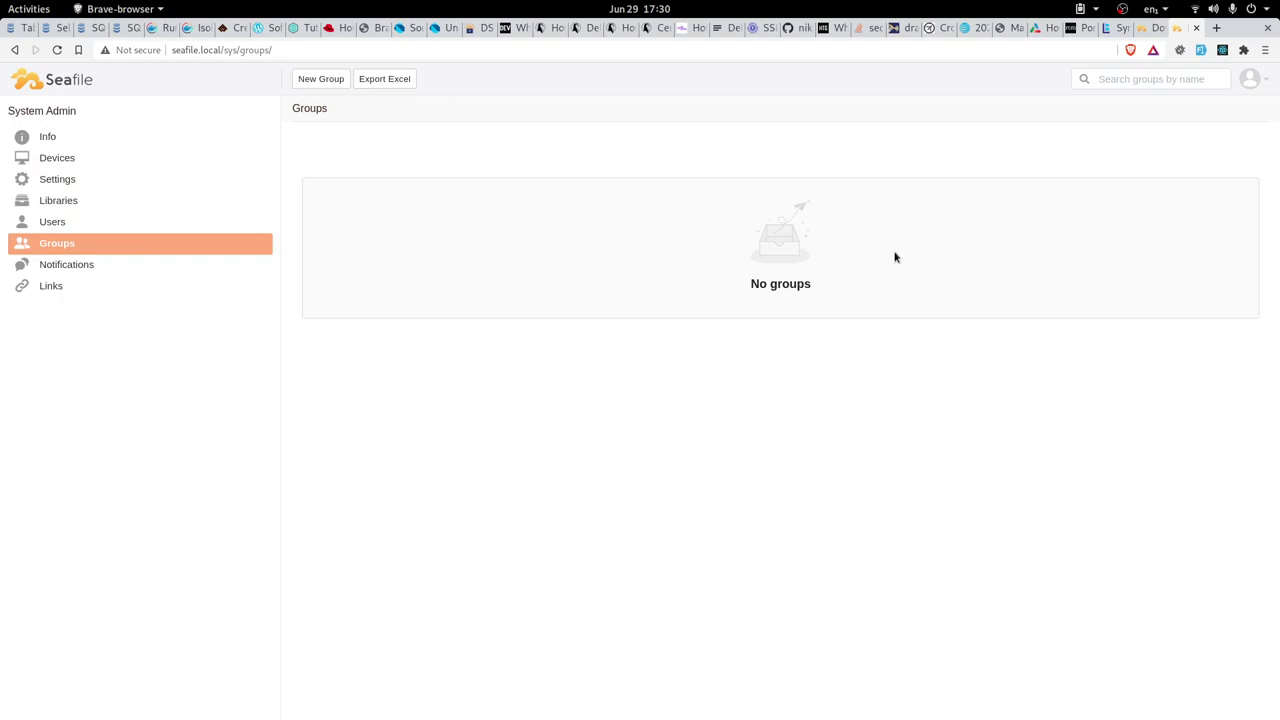
click(64, 181)
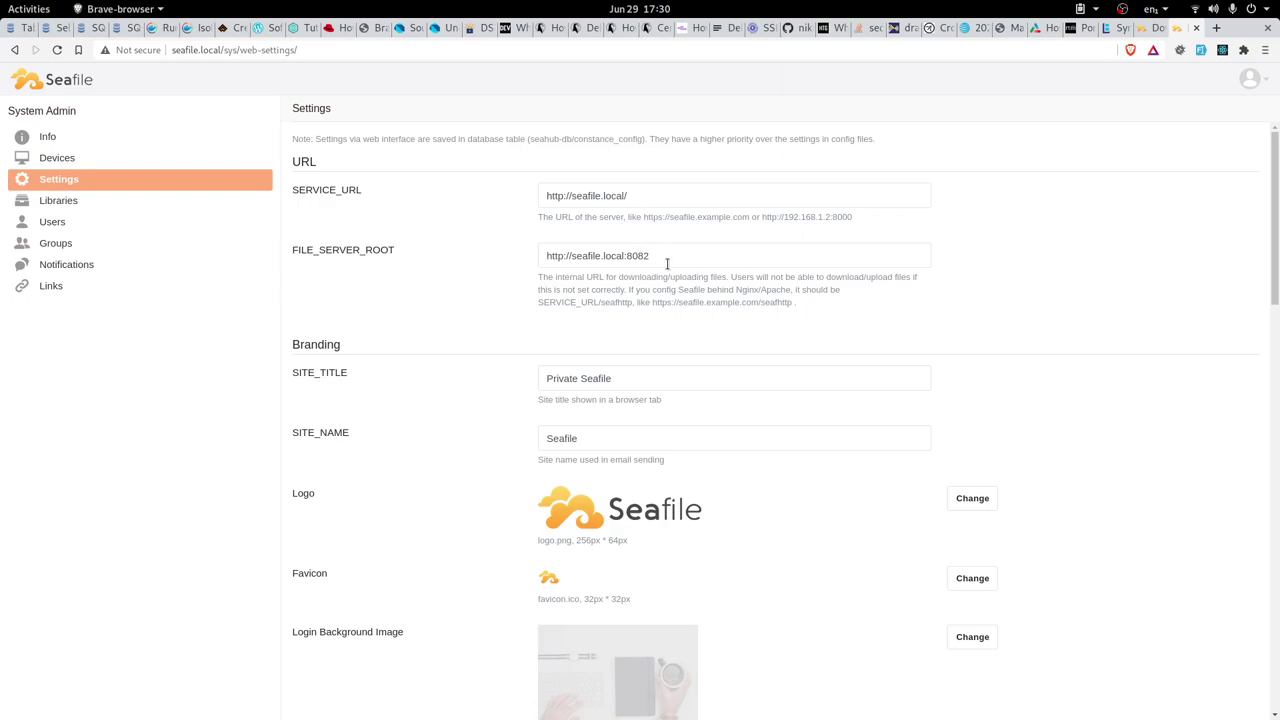
click(648, 196)
key(ctrl+c)
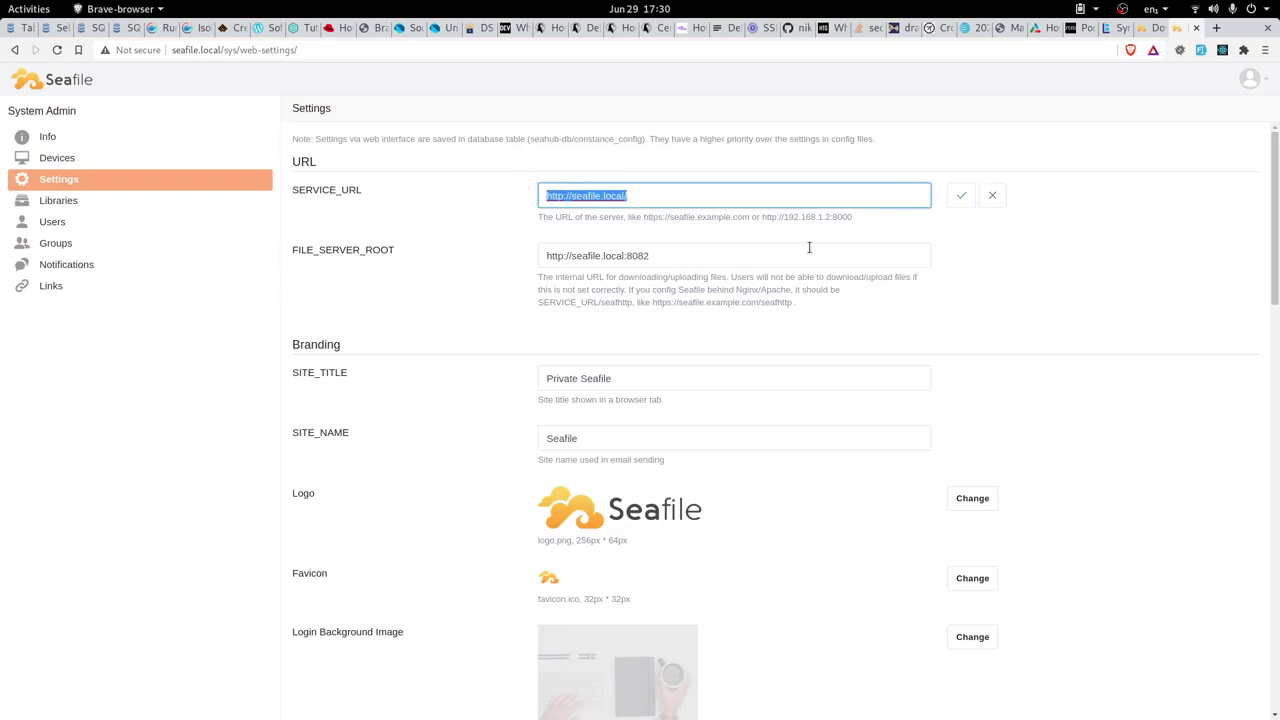
click(687, 255)
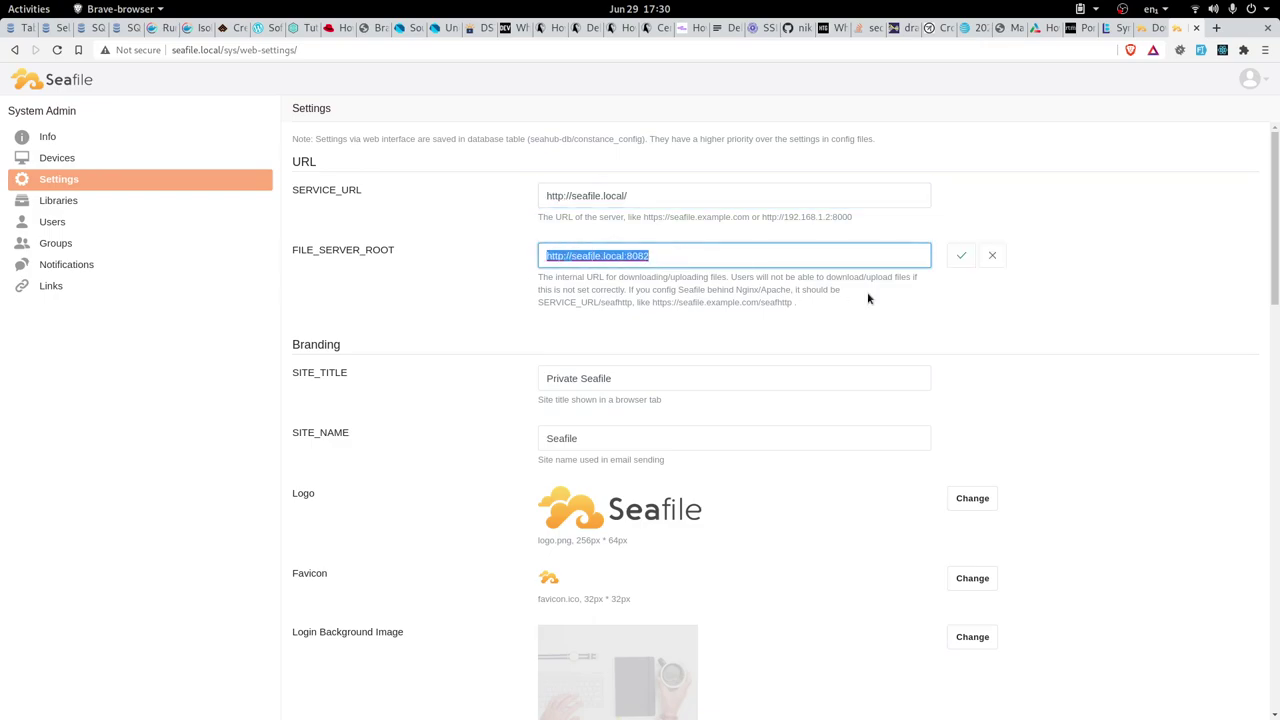
key(ctrl+v)
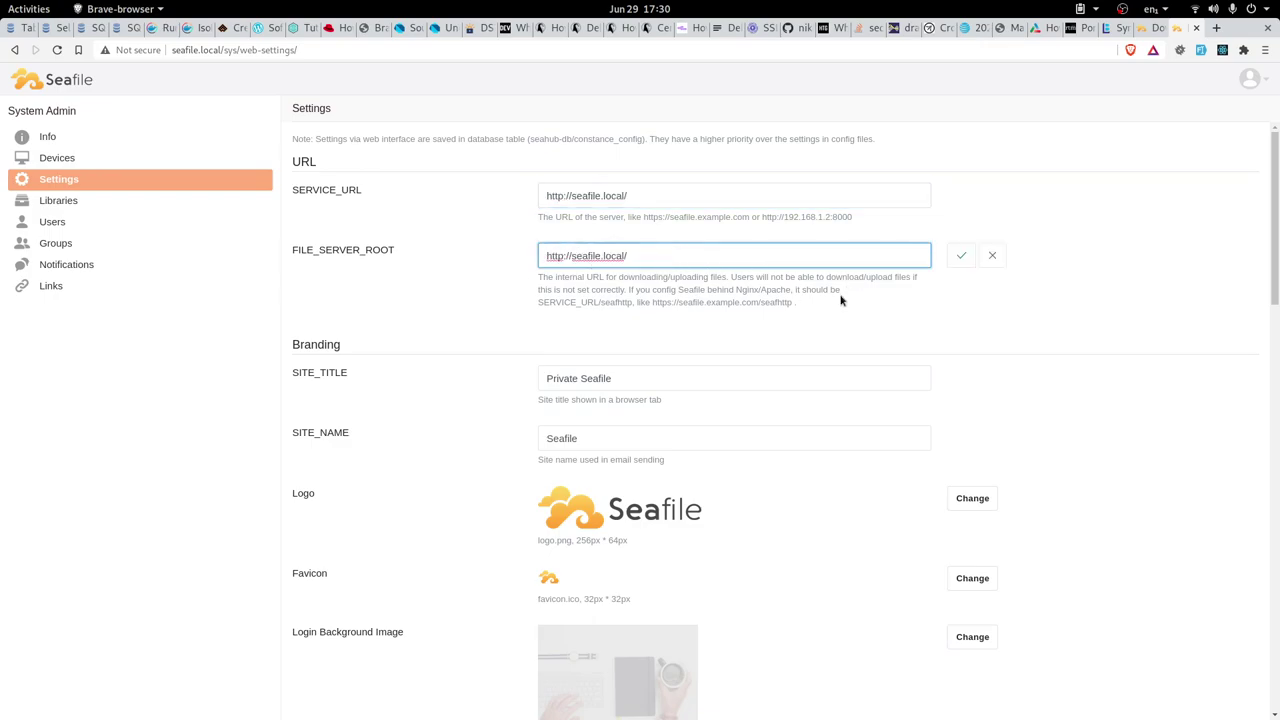
double_click(766, 302)
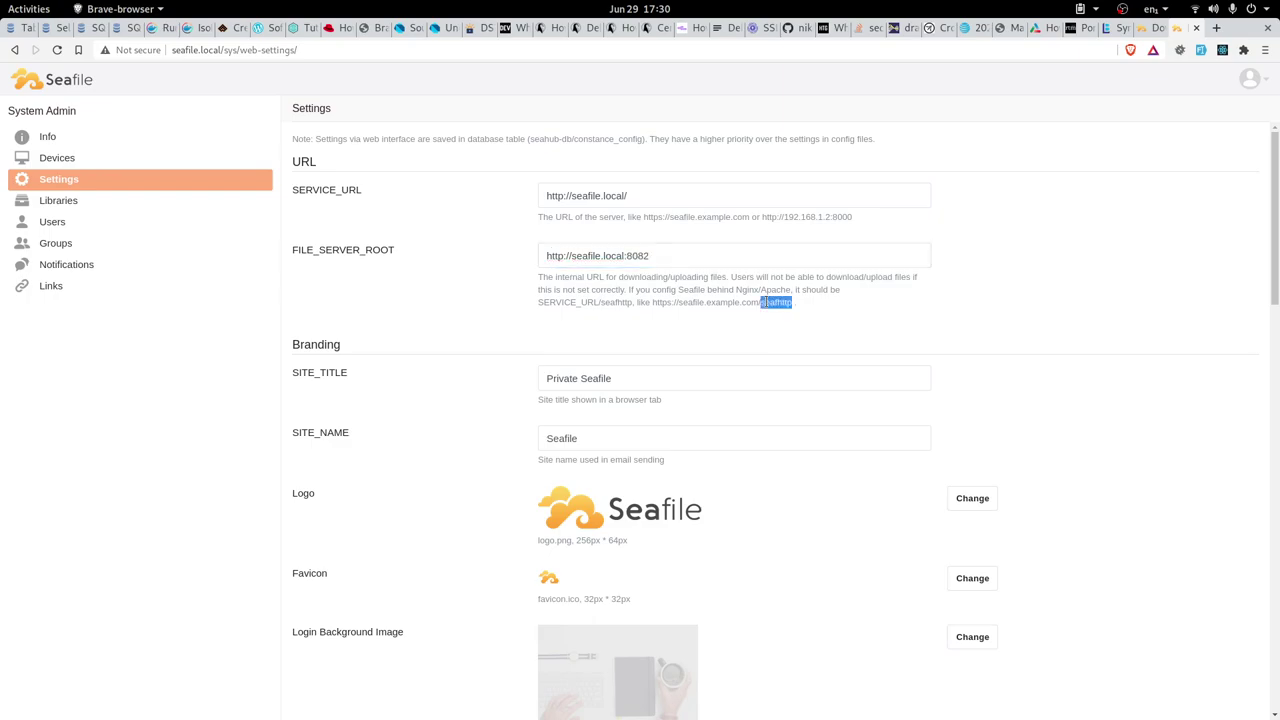
click(702, 263)
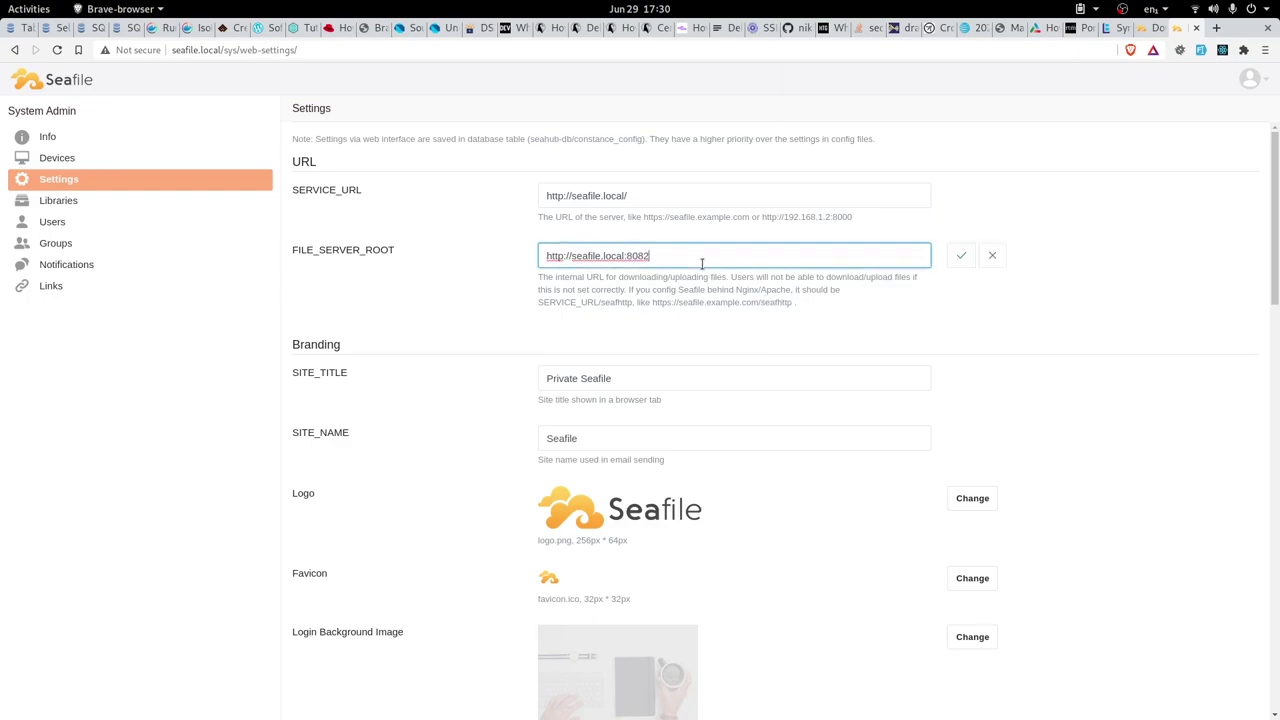
triple_click(565, 199)
key(ctrl+c)
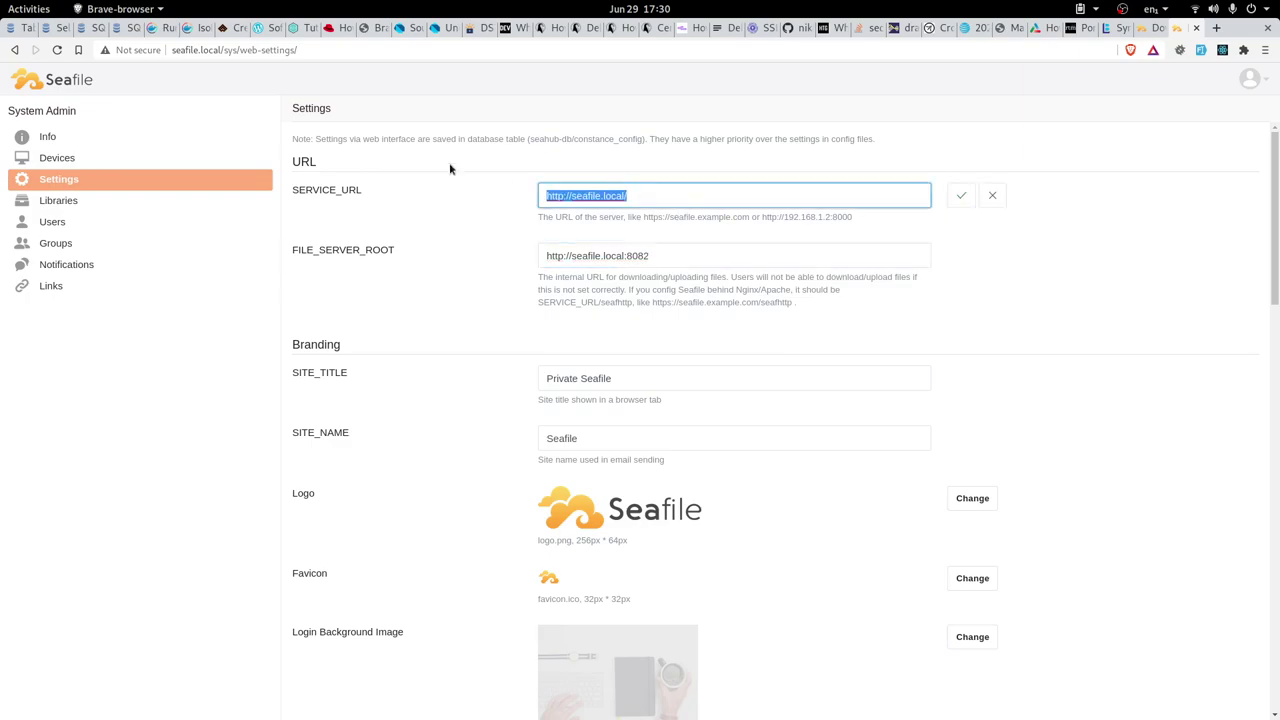
key(Tab)
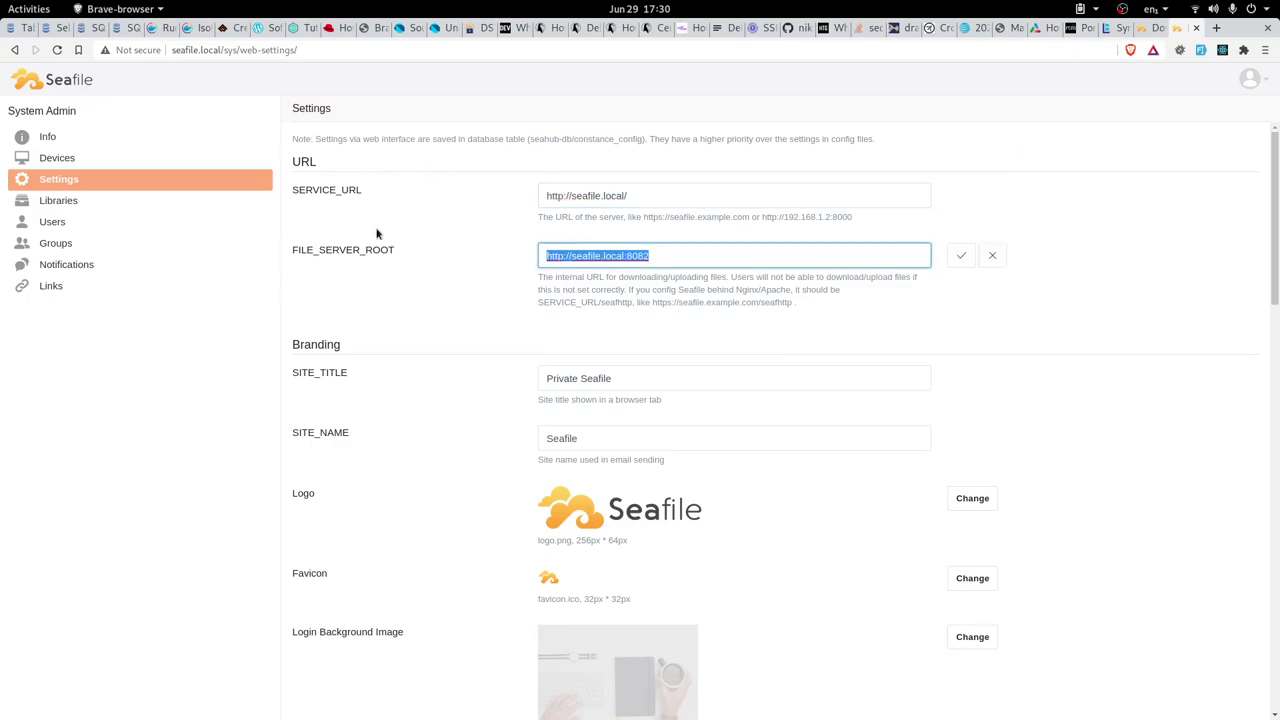
key(ctrl+v)
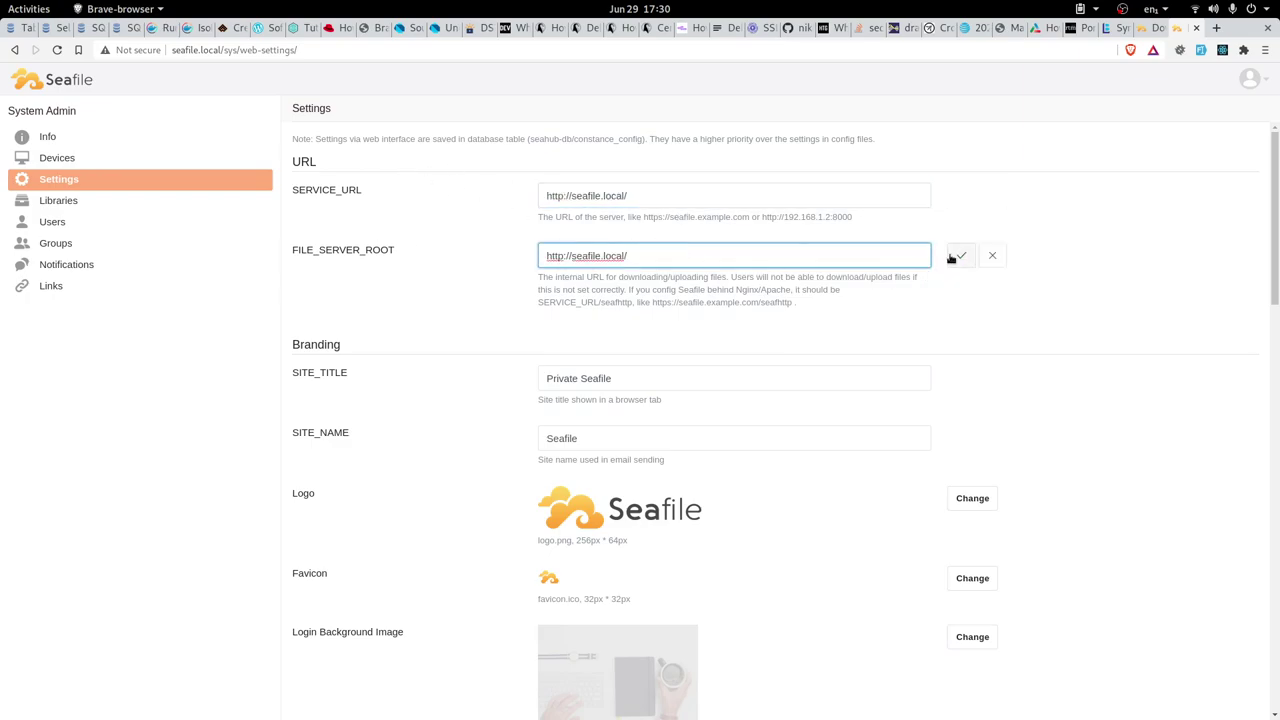
click(958, 256)
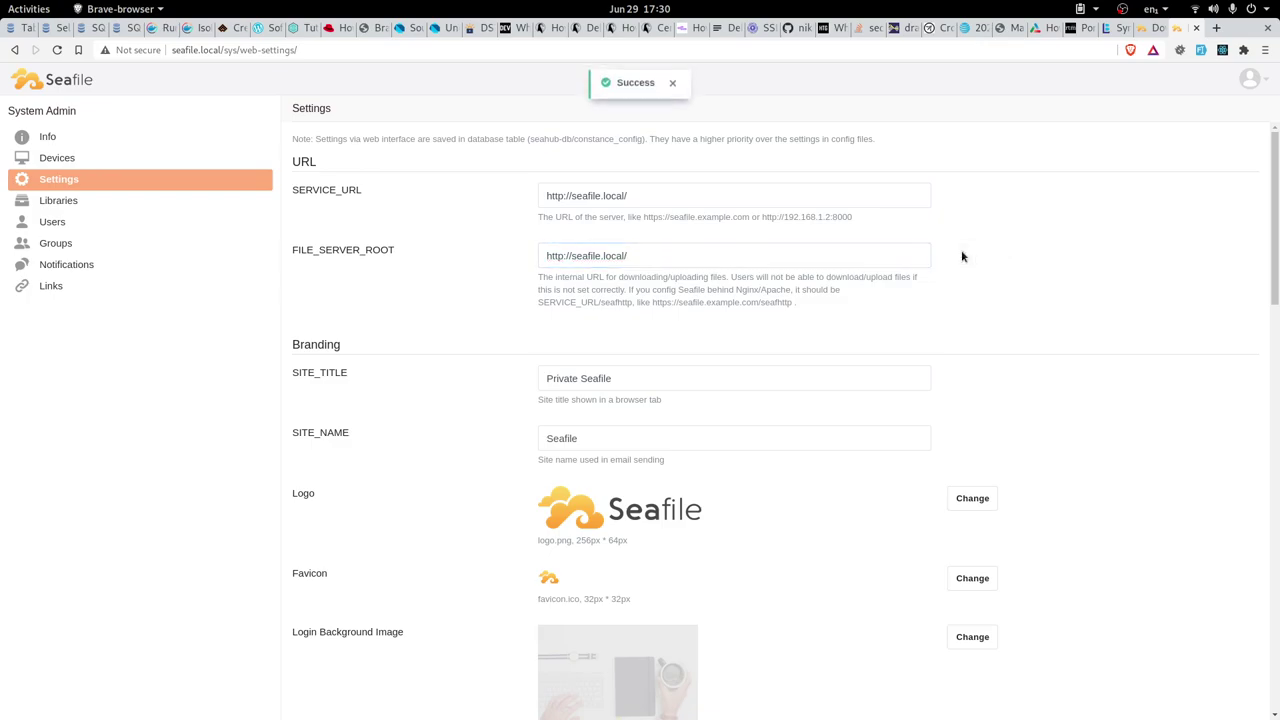
double_click(778, 302)
key(ctrl+c)
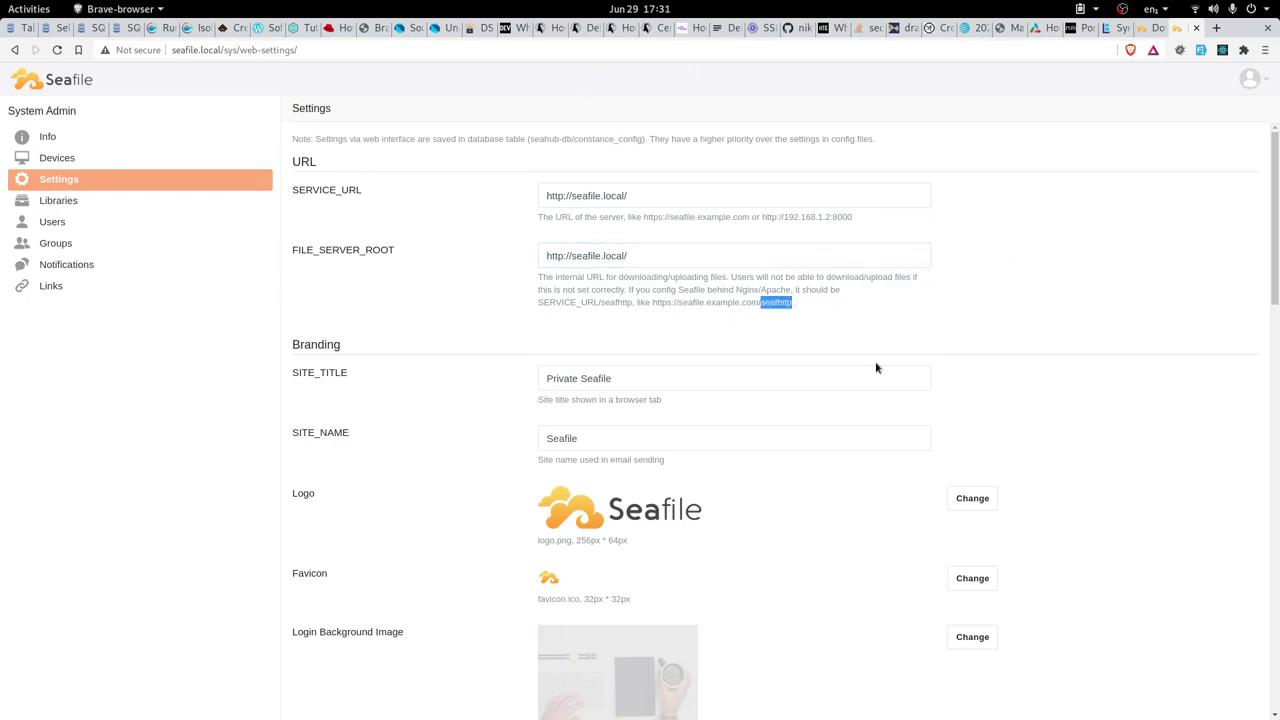
click(692, 255)
key(ctrl+v)
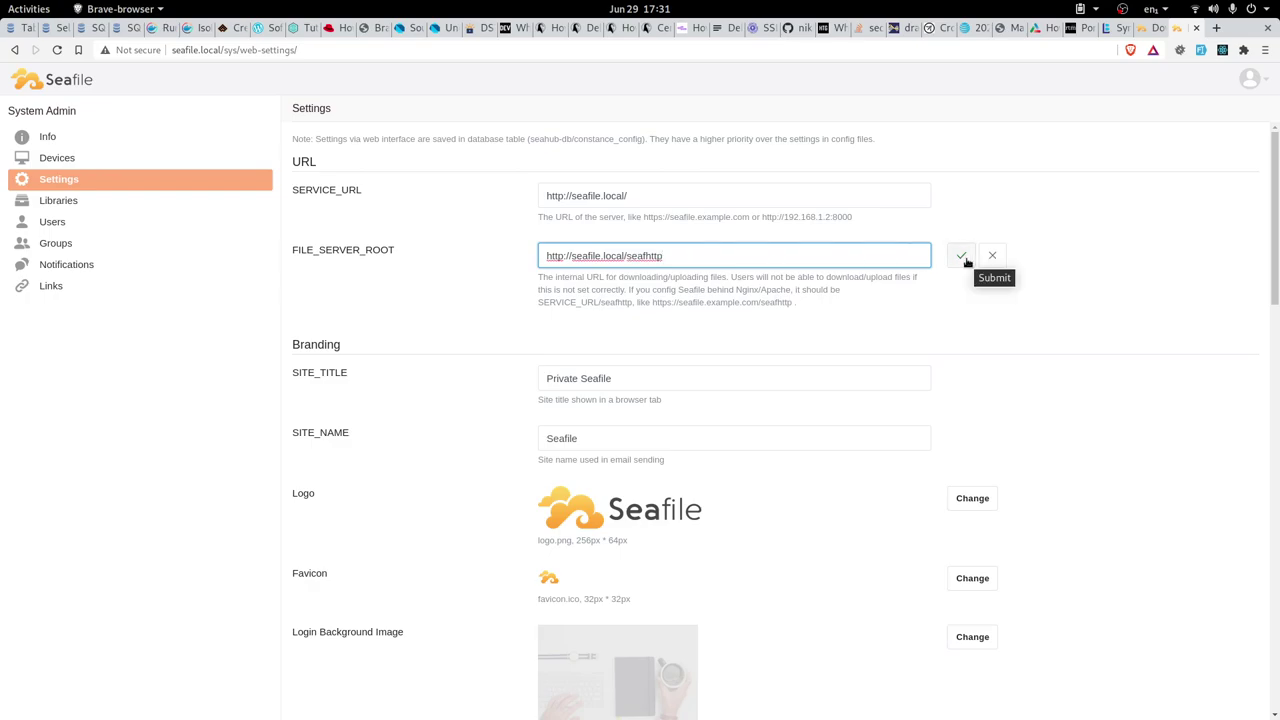
click(961, 256)
click(697, 258)
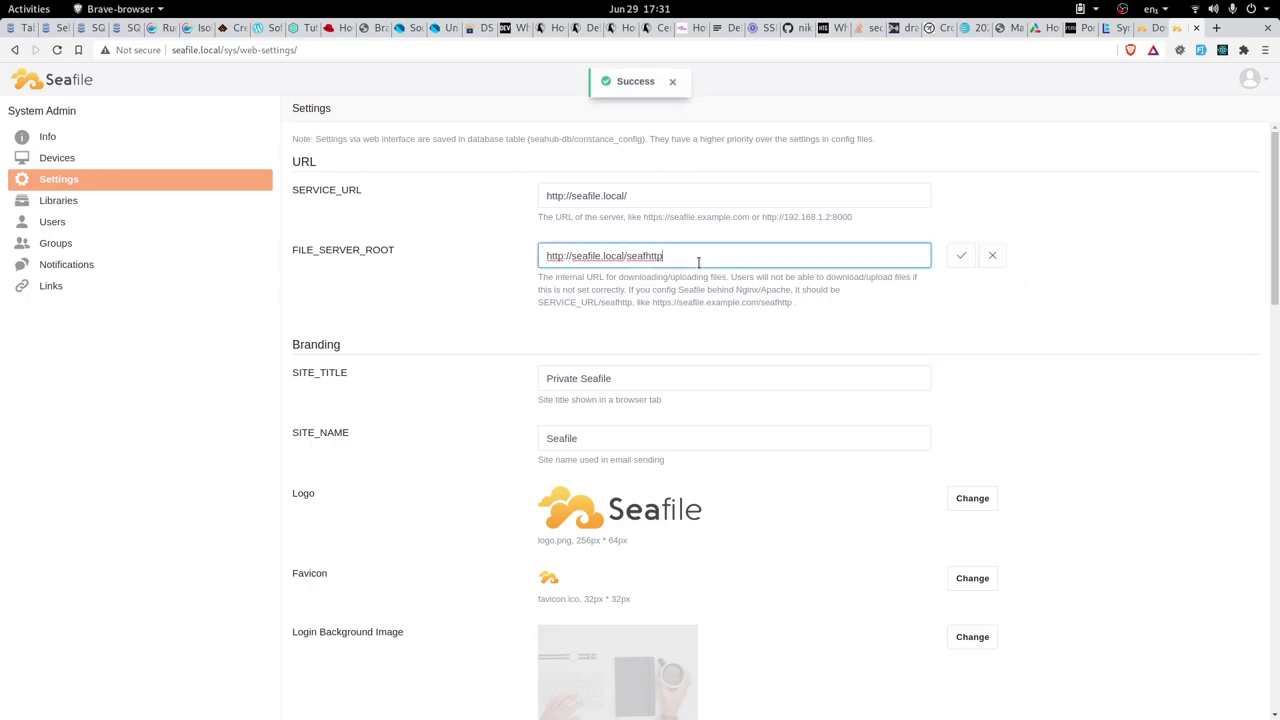
drag(697, 258, 489, 257)
click(640, 258)
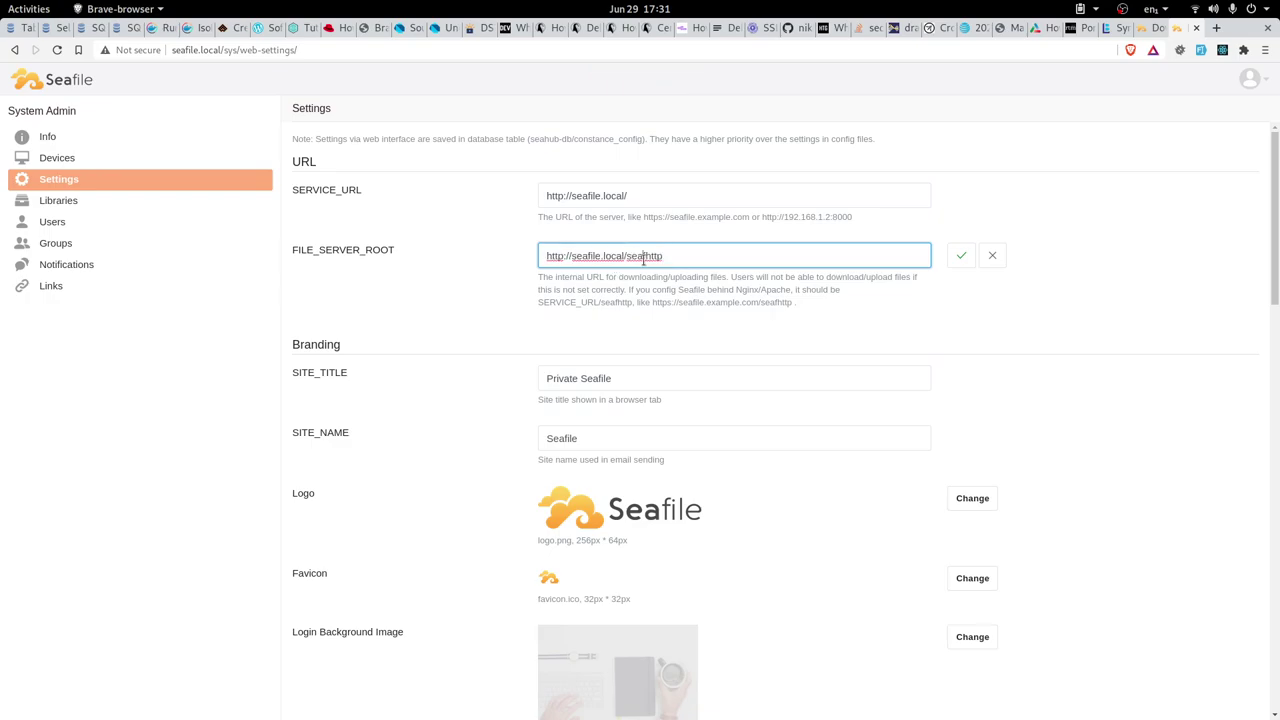
drag(698, 262, 540, 247)
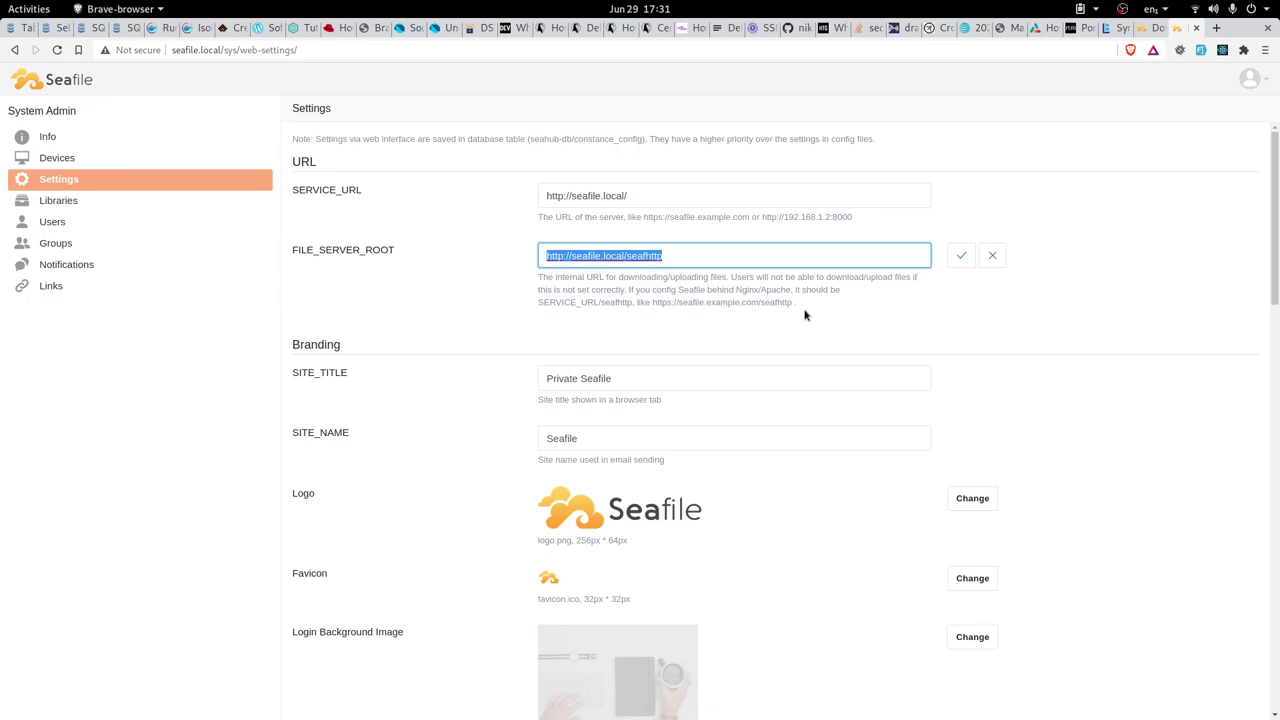
click(1118, 28)
click(665, 408)
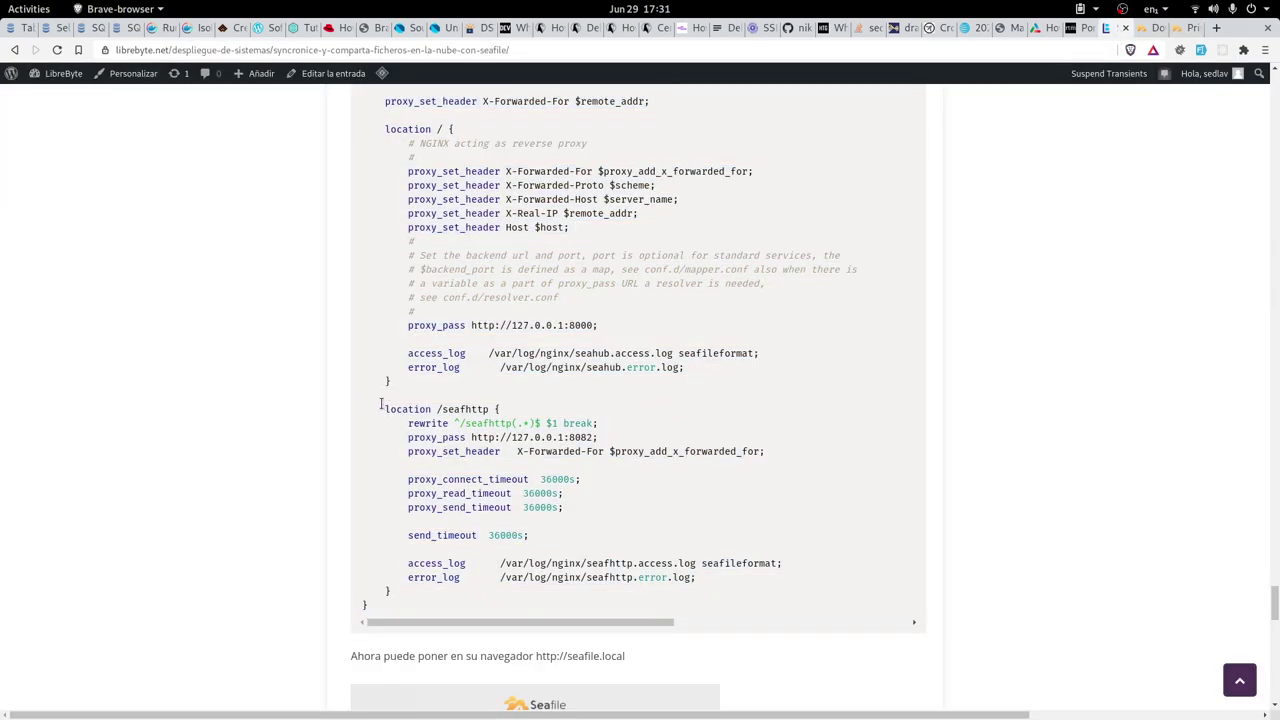
drag(379, 407, 521, 597)
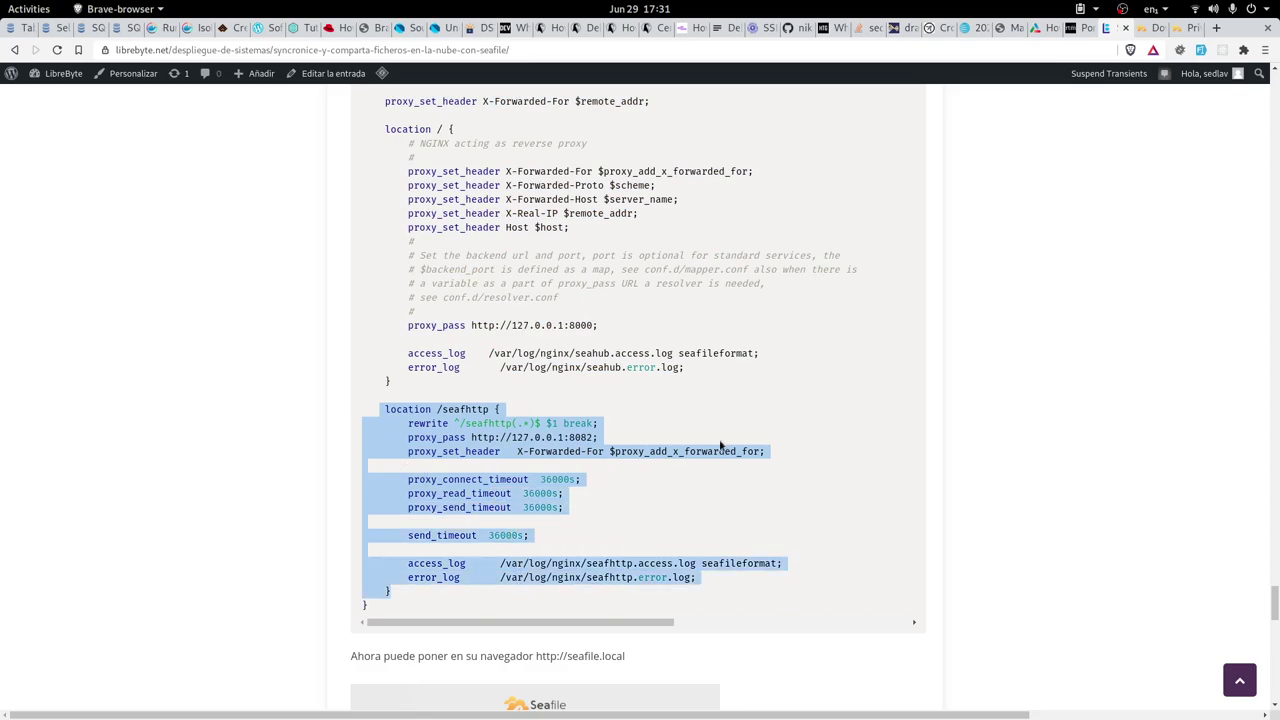
click(1155, 28)
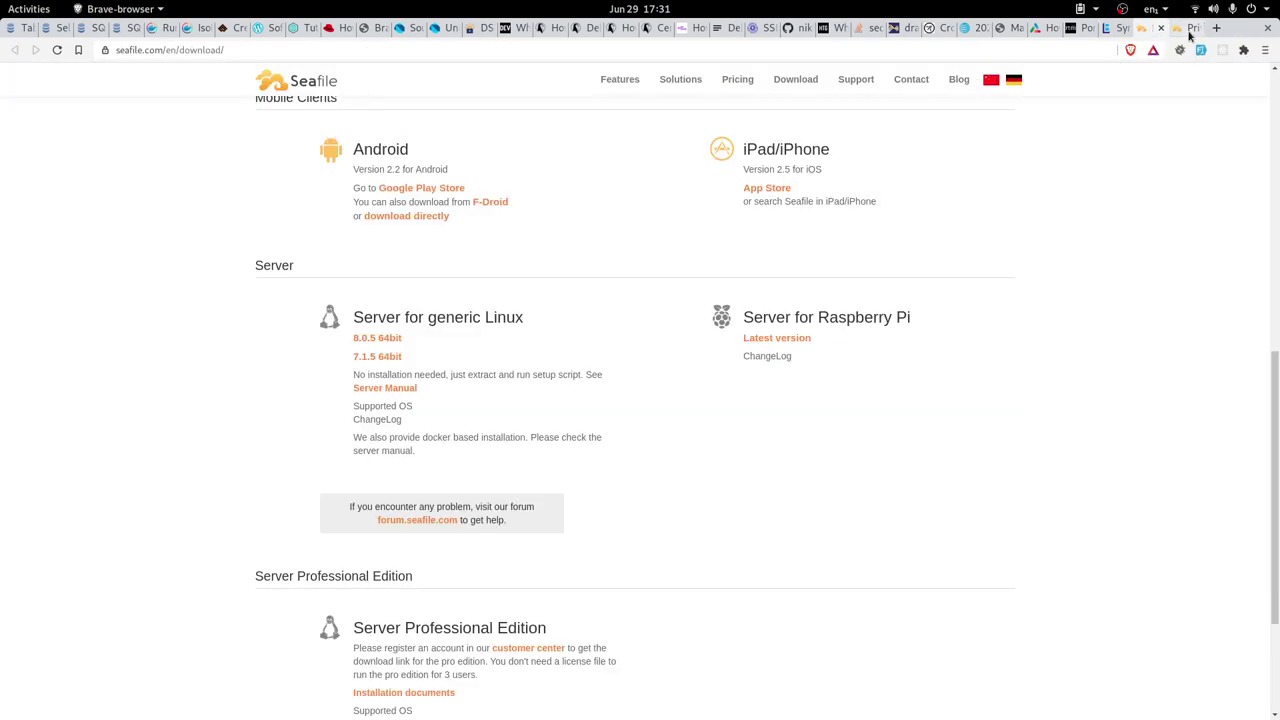
click(1190, 28)
click(656, 191)
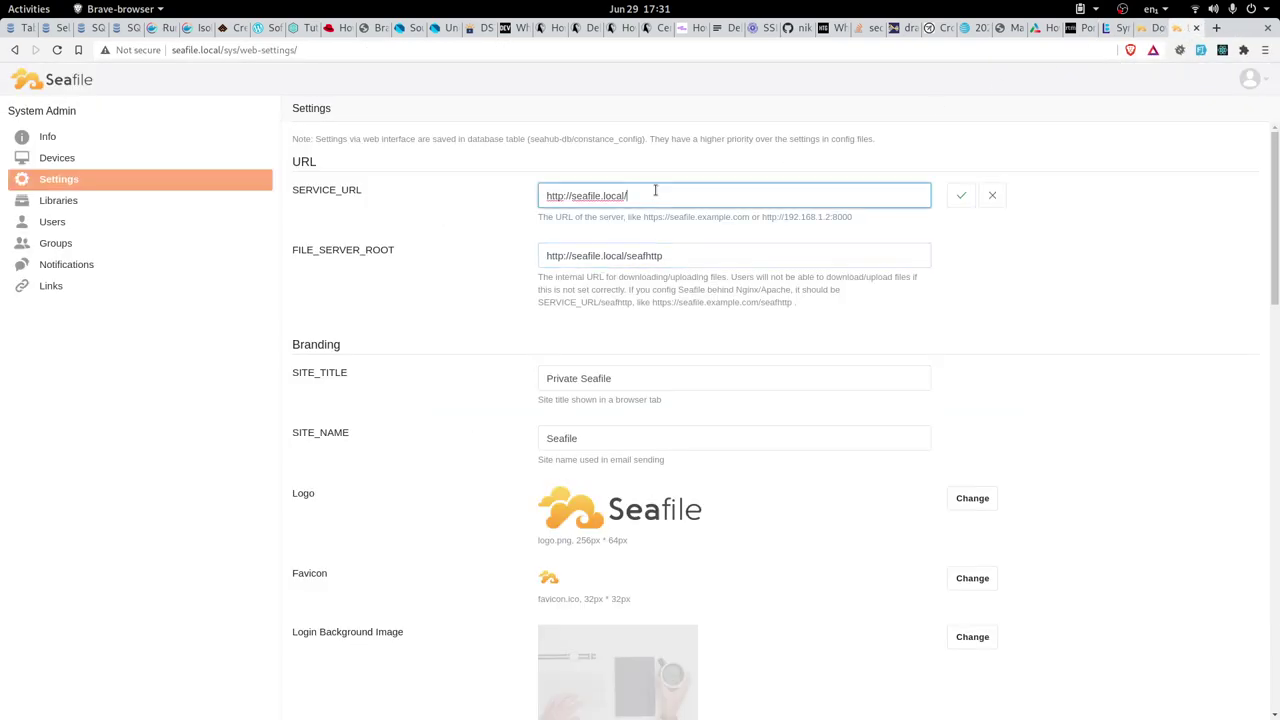
double_click(644, 256)
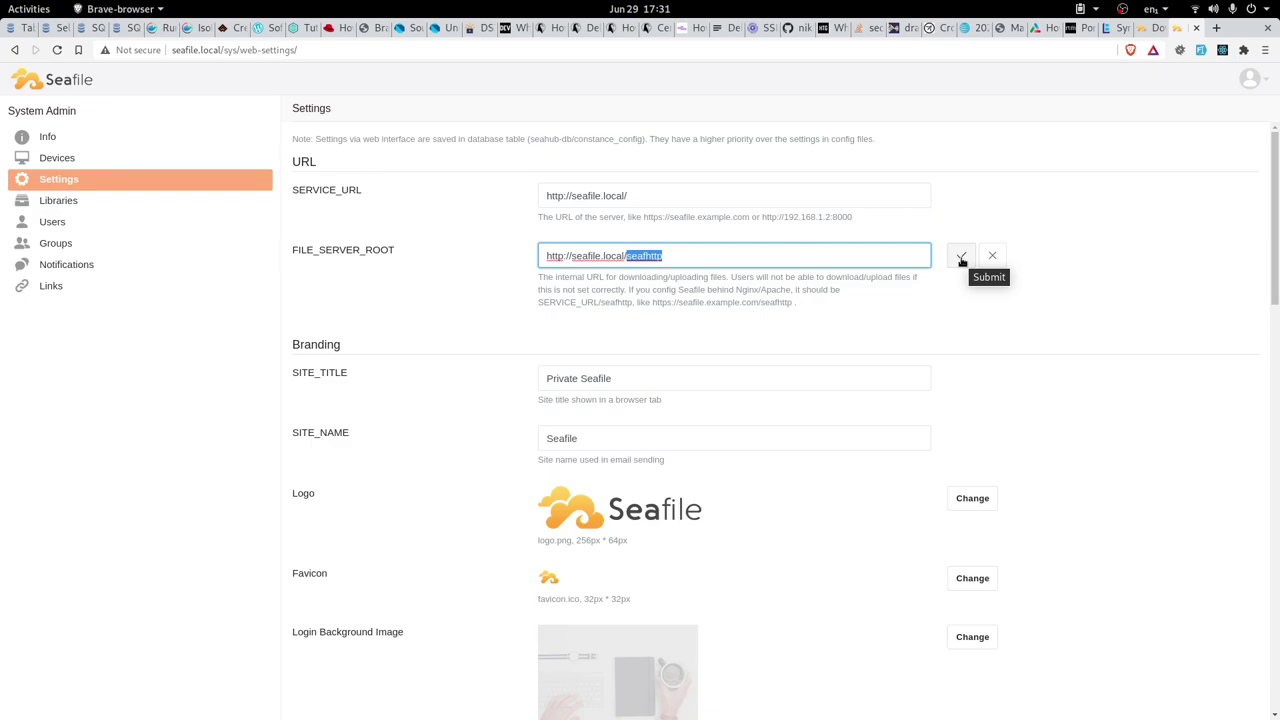
click(960, 256)
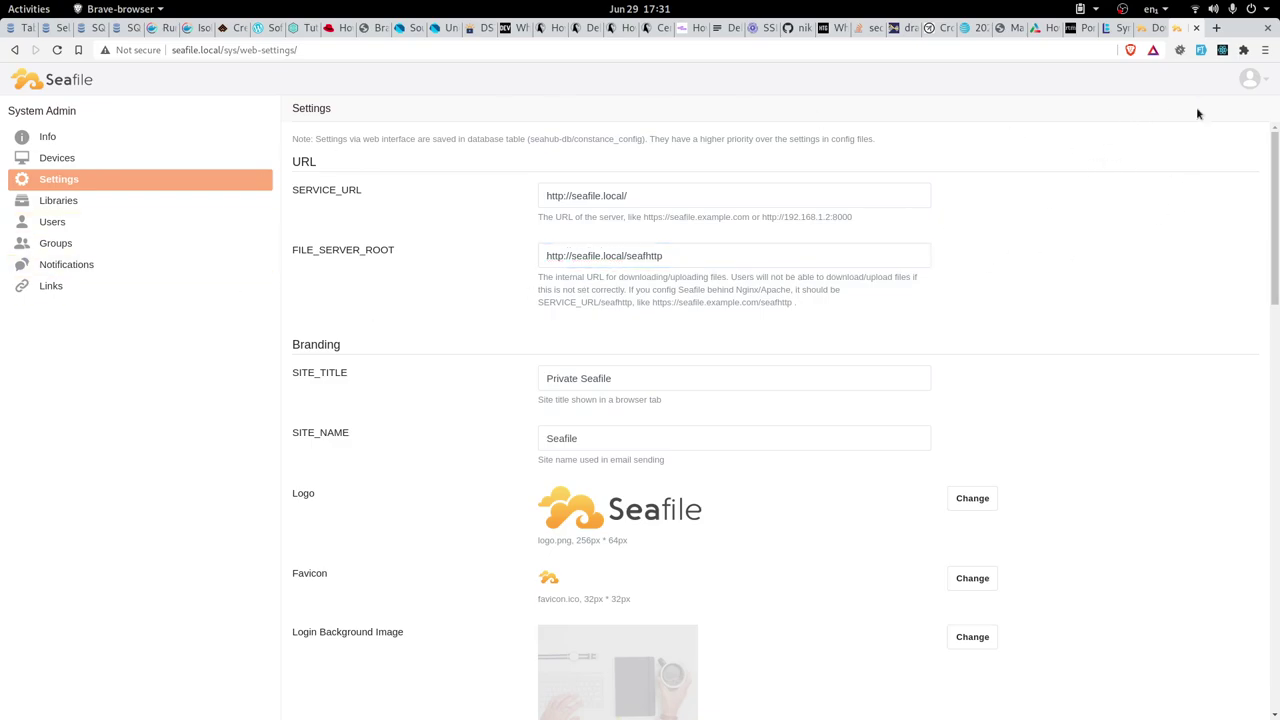
click(1250, 79)
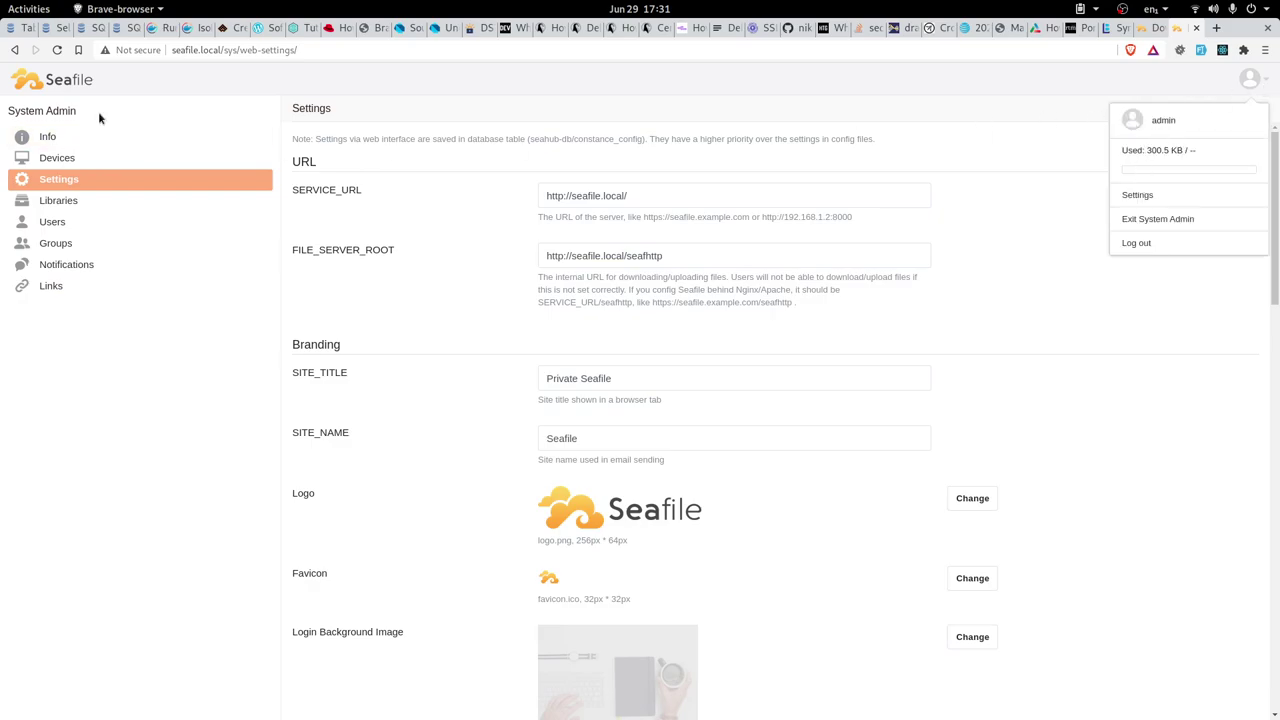
Go to My Library and download seafile-tutorial.doc into the Videos folder
click(73, 86)
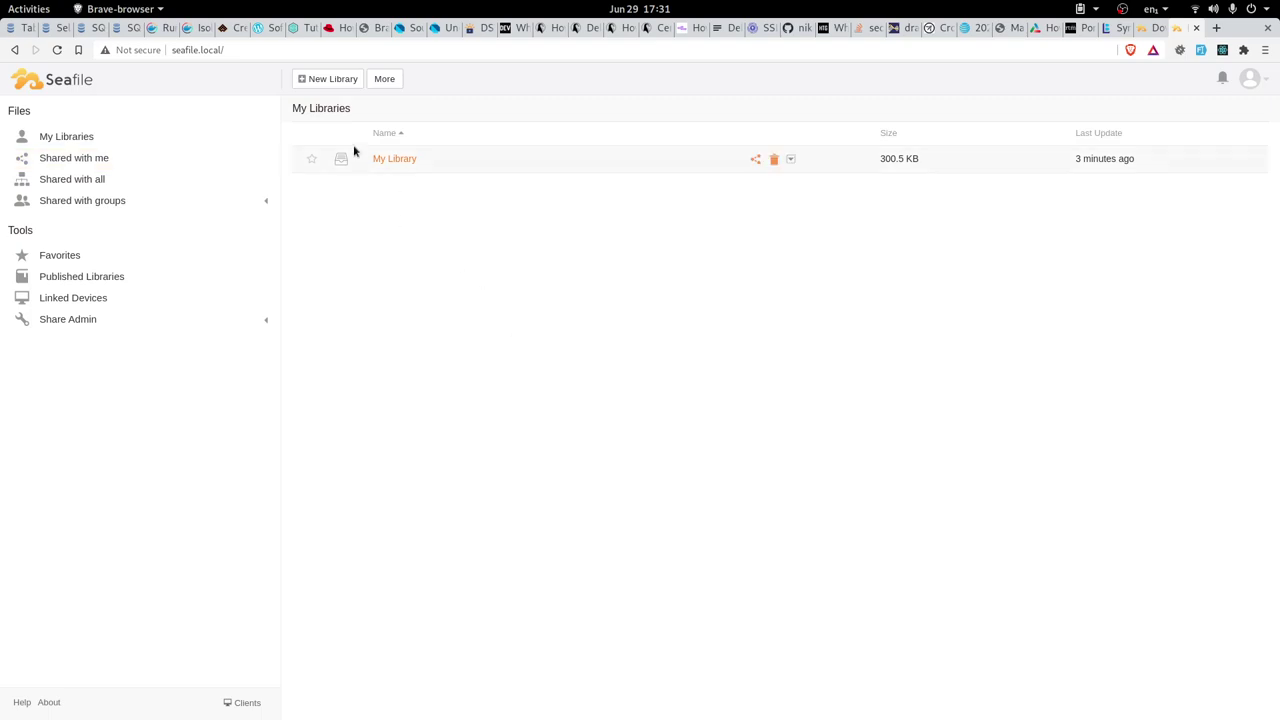
click(400, 159)
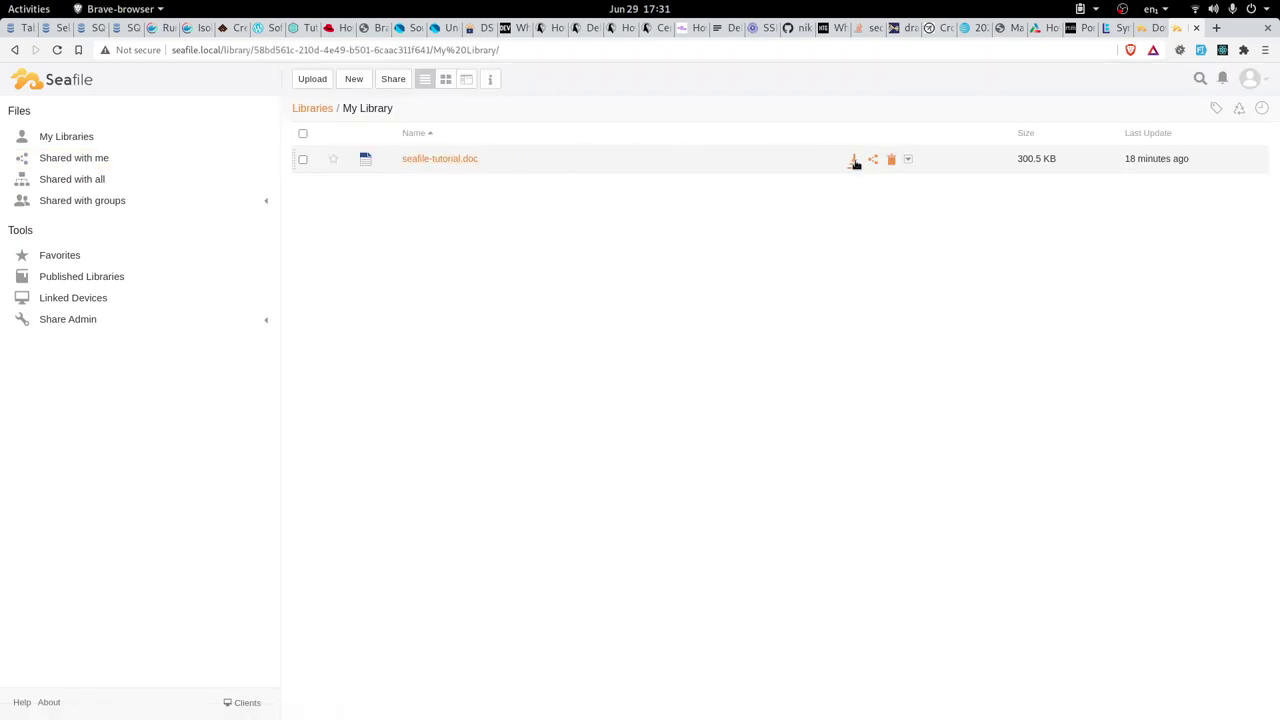
click(430, 159)
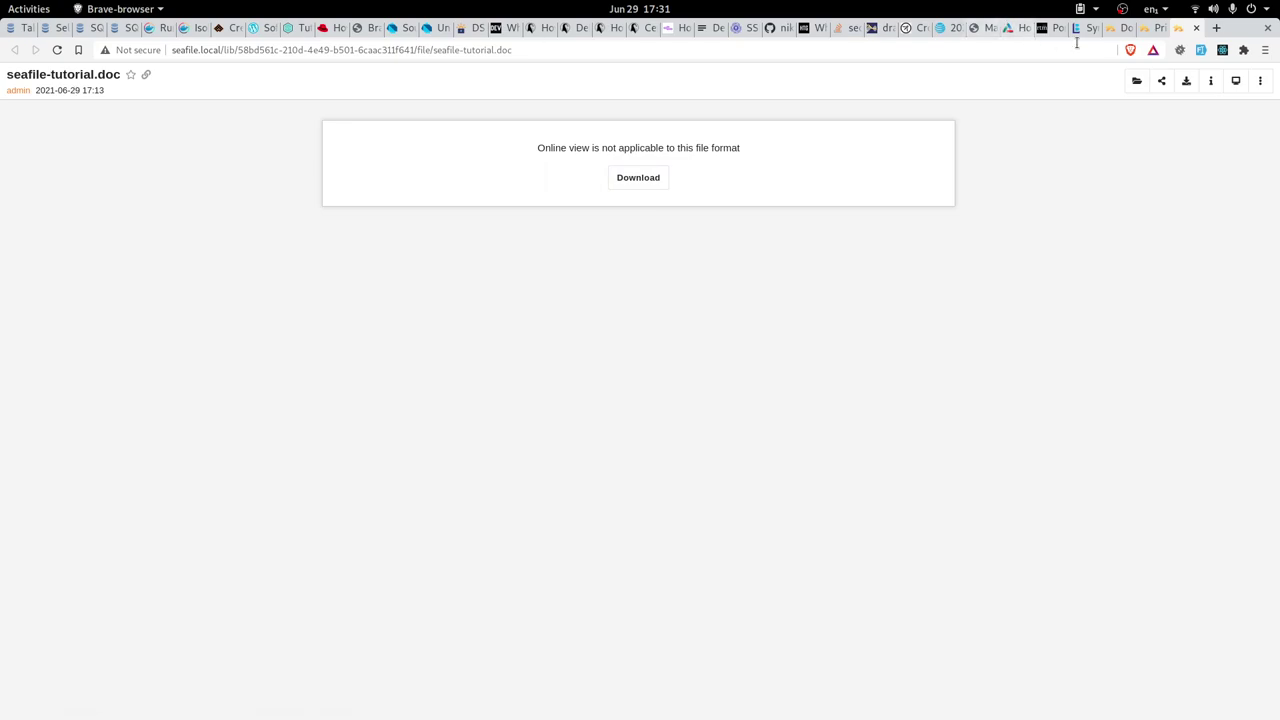
click(1150, 28)
mouse_move(428, 164)
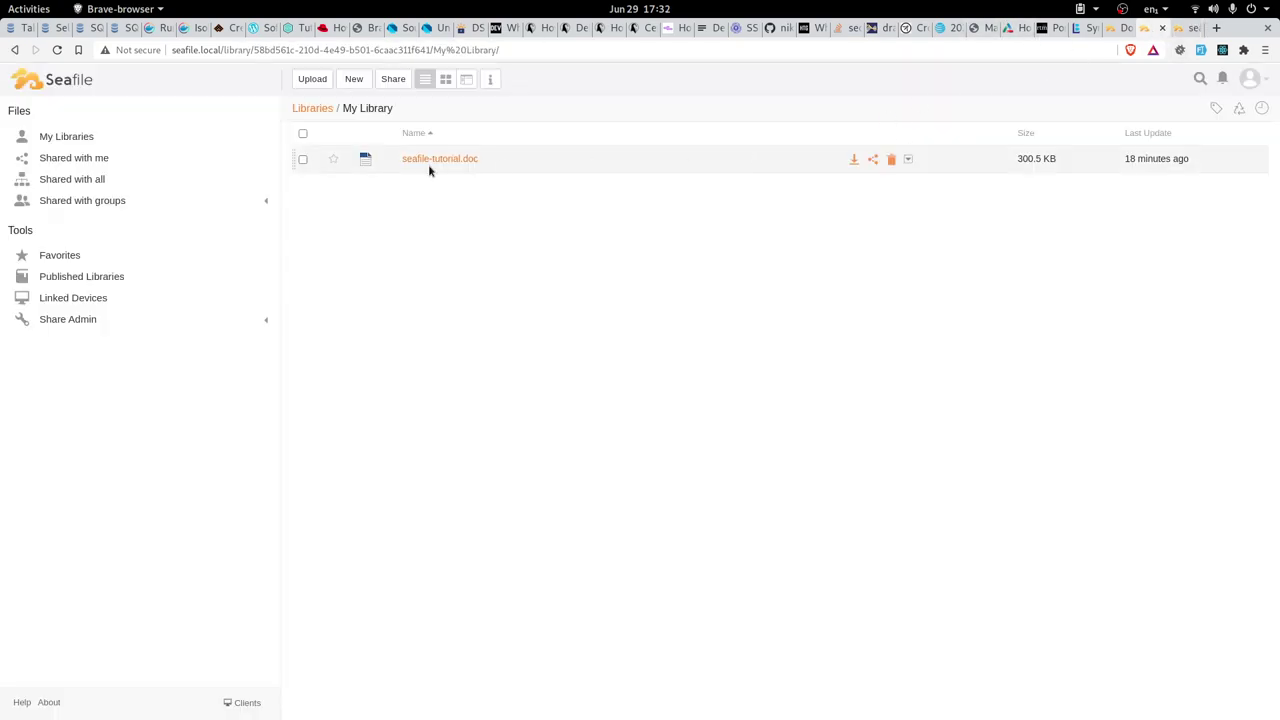
click(854, 160)
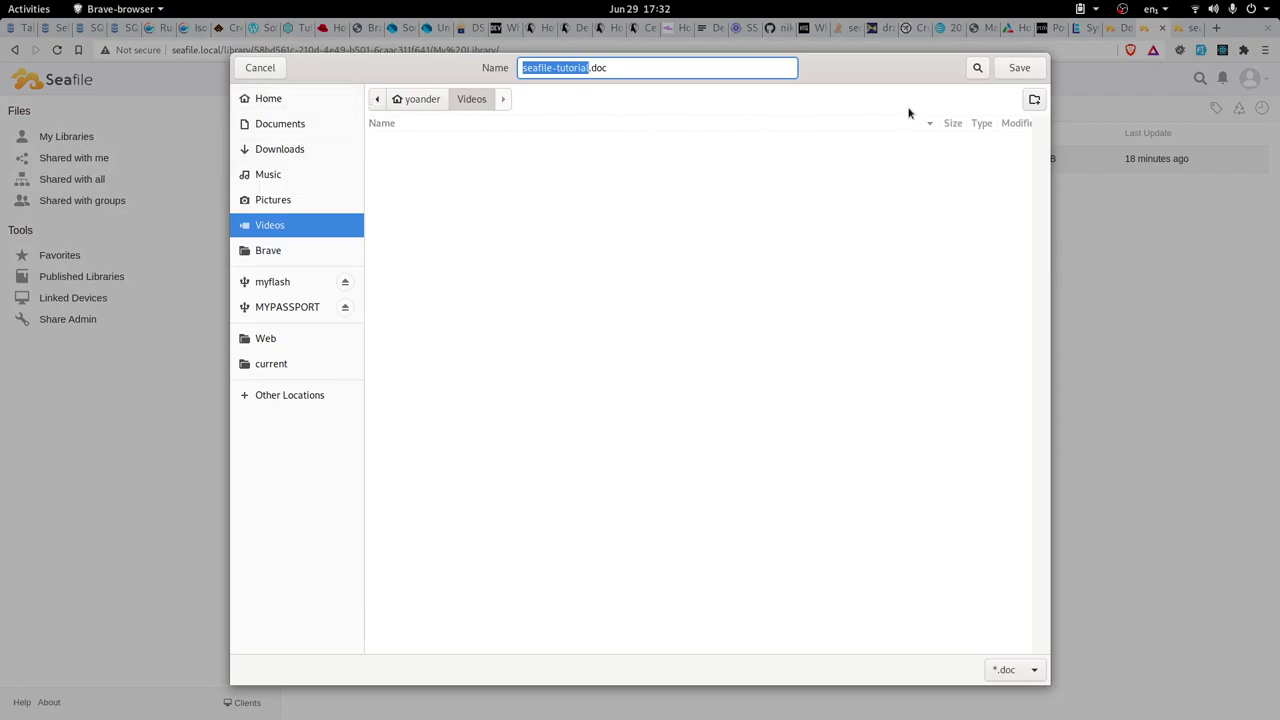
click(1011, 70)
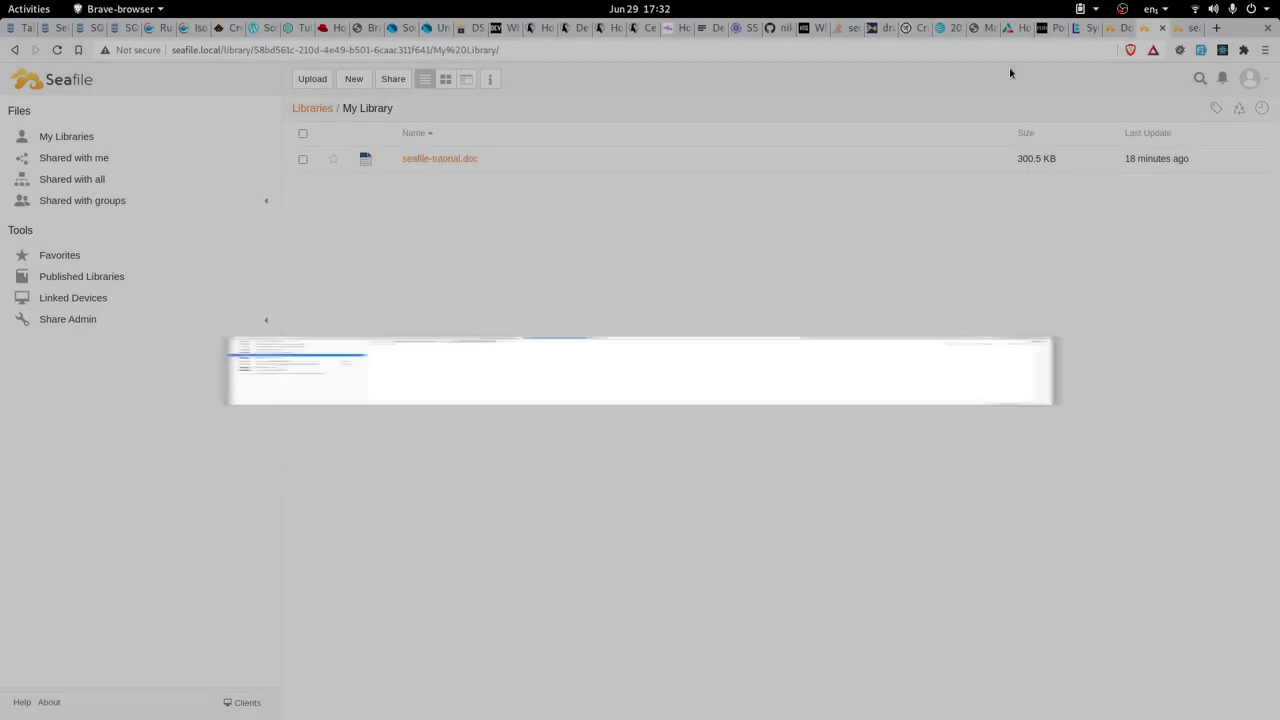
key(alt+Tab)
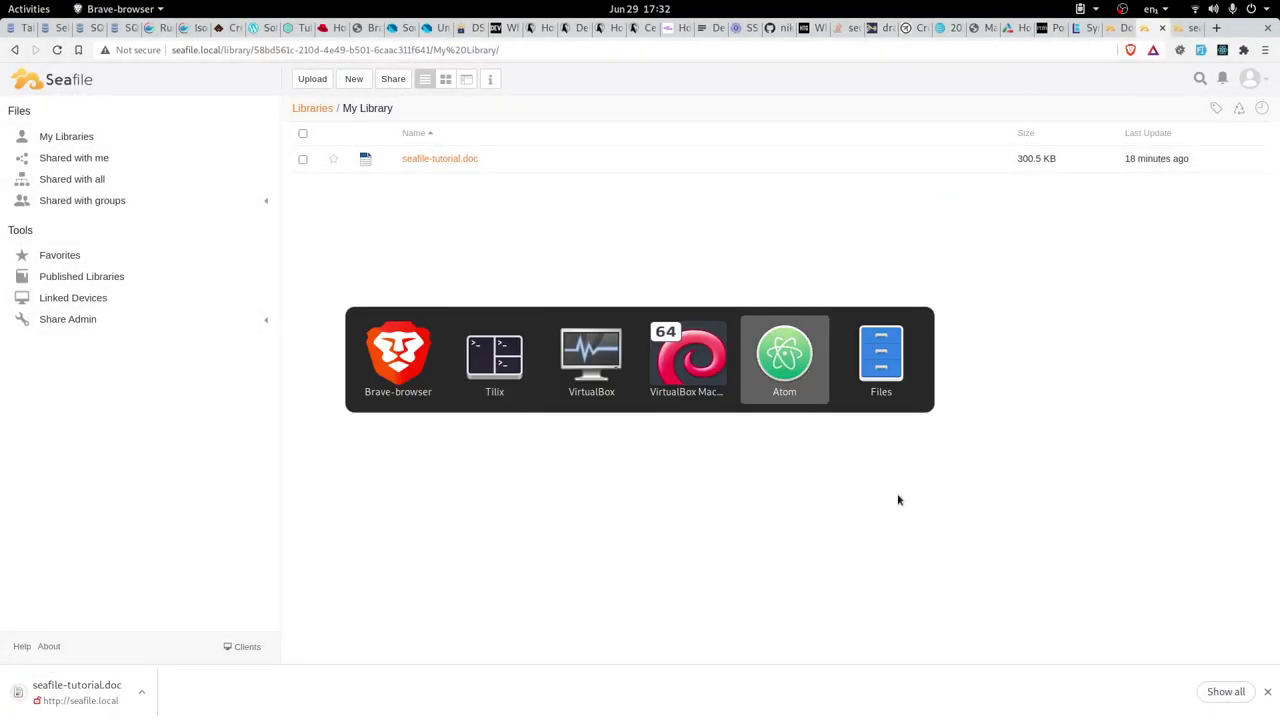
key(Escape)
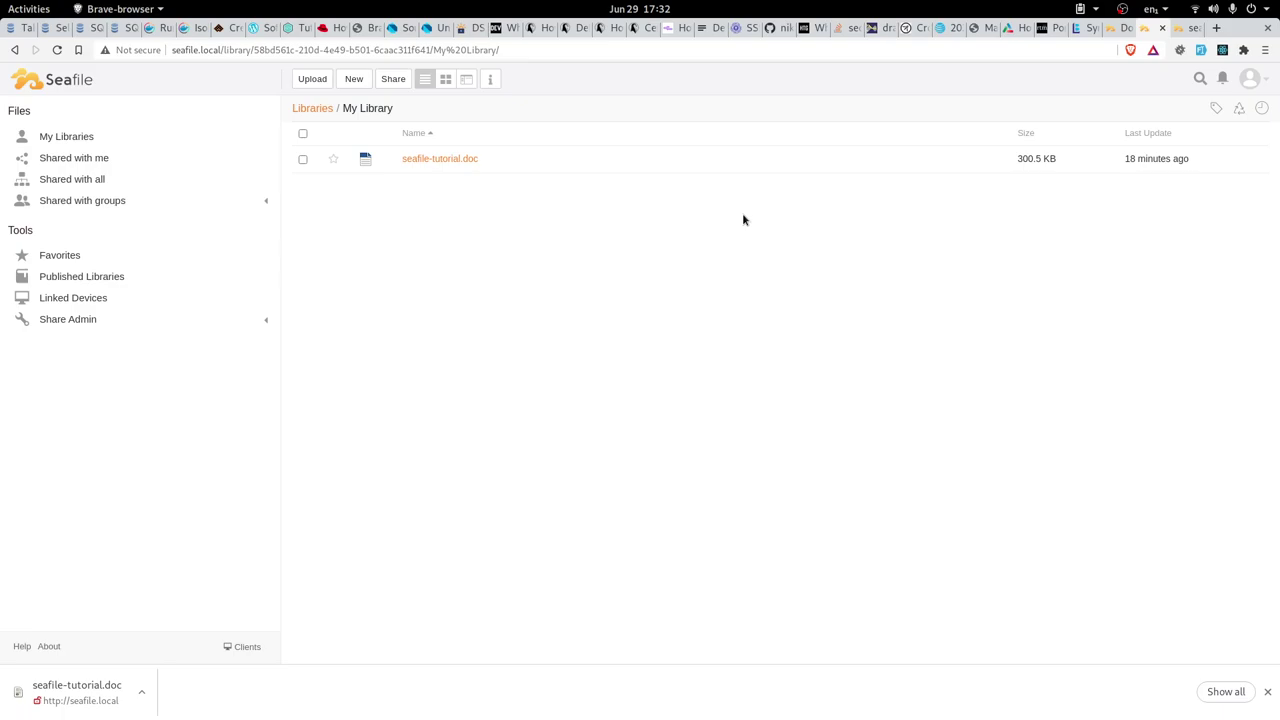
Open a new Files window and open seafile-tutorial.doc from the Videos folder
key(super)
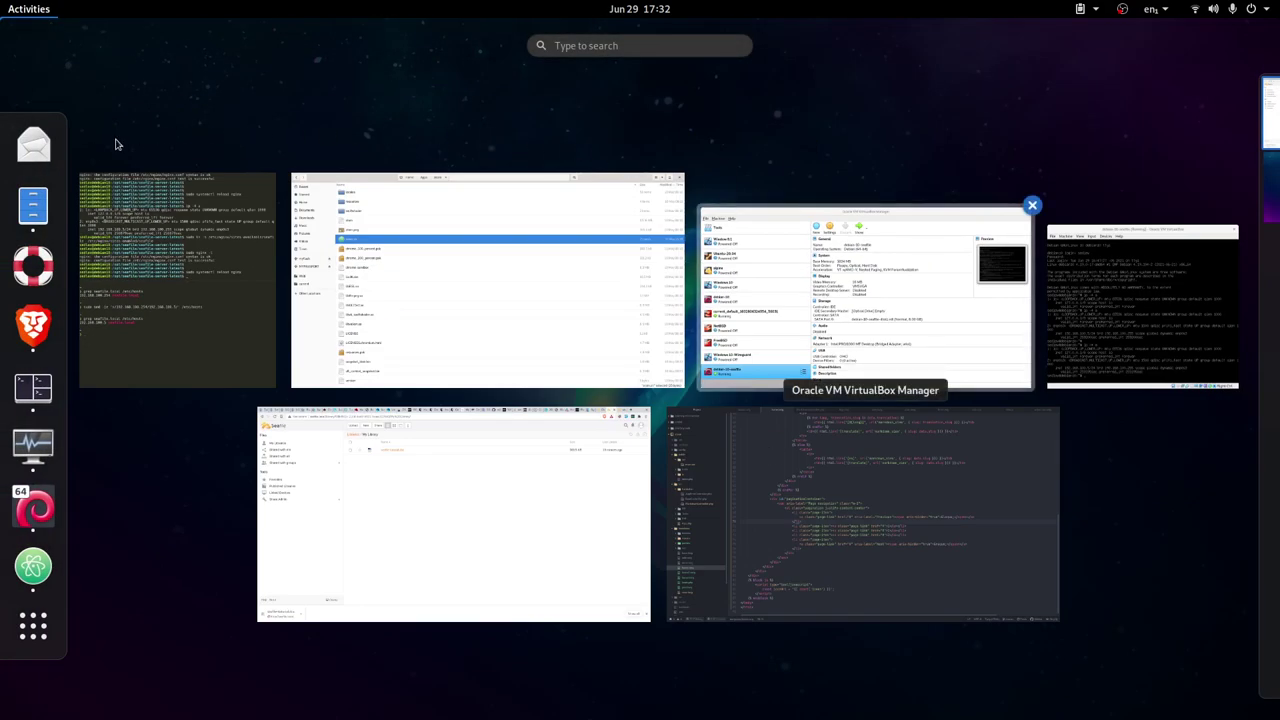
right_click(33, 205)
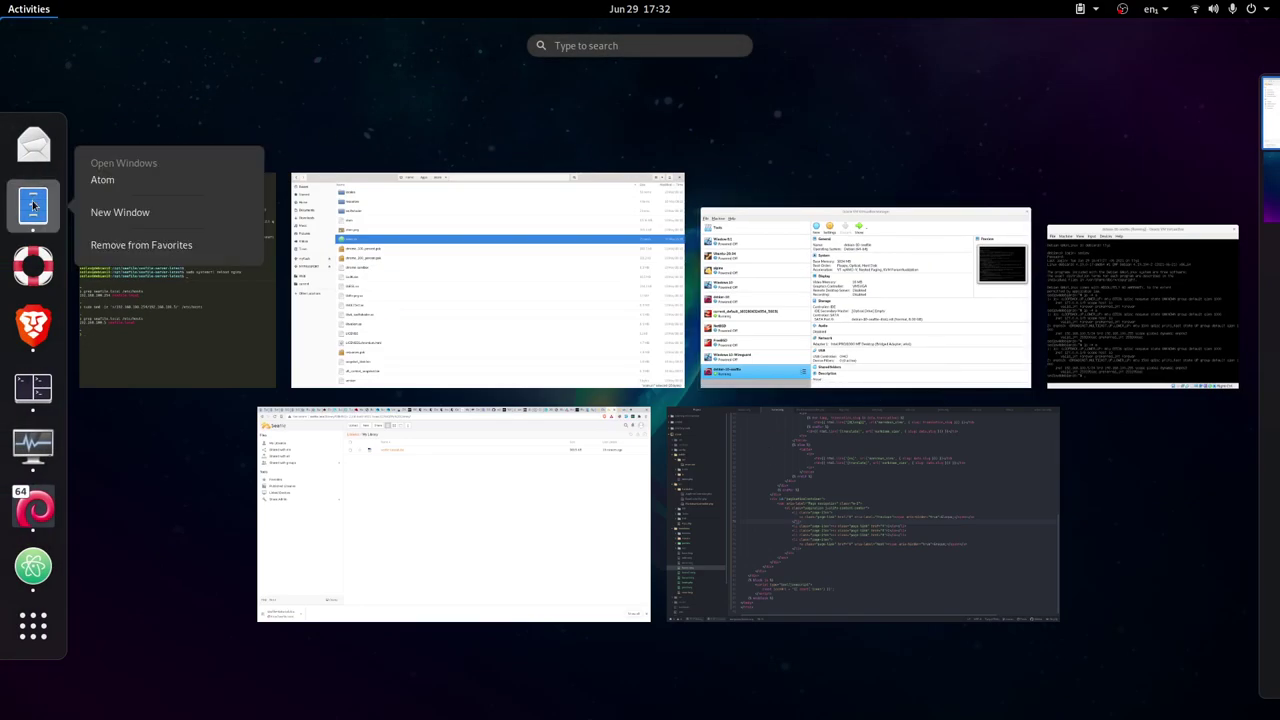
click(133, 213)
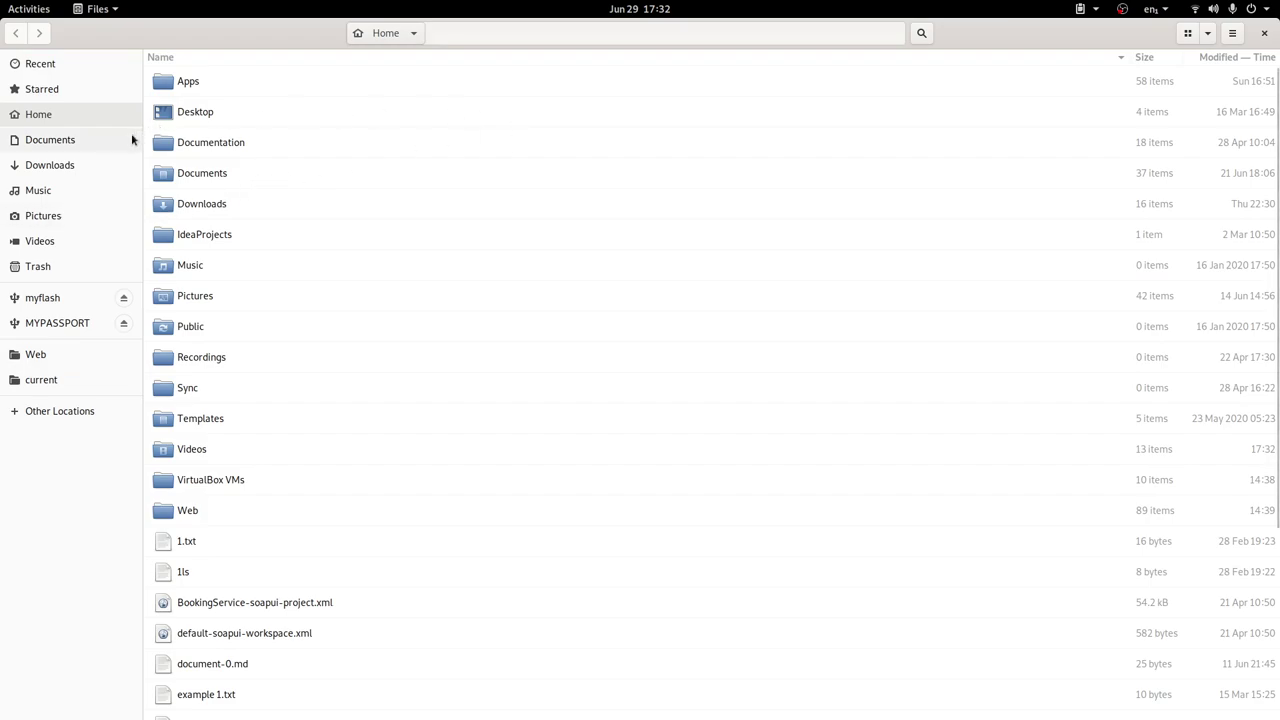
click(40, 241)
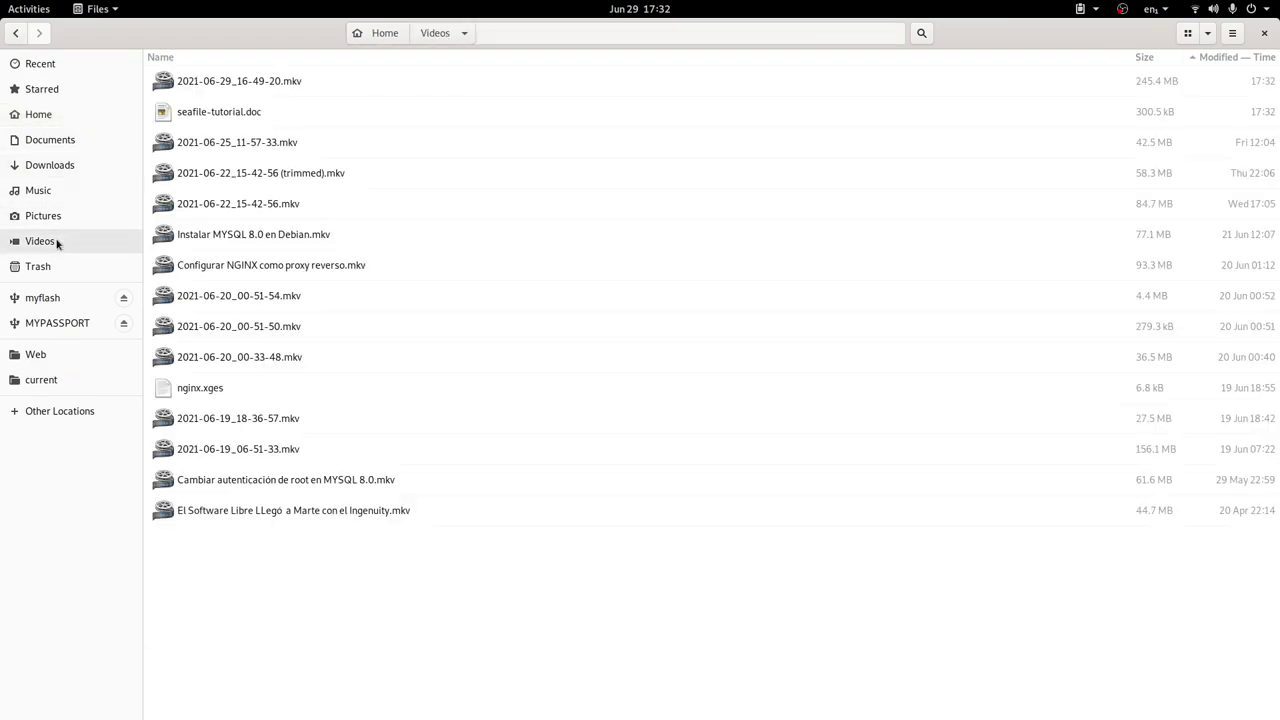
click(275, 114)
double_click(274, 111)
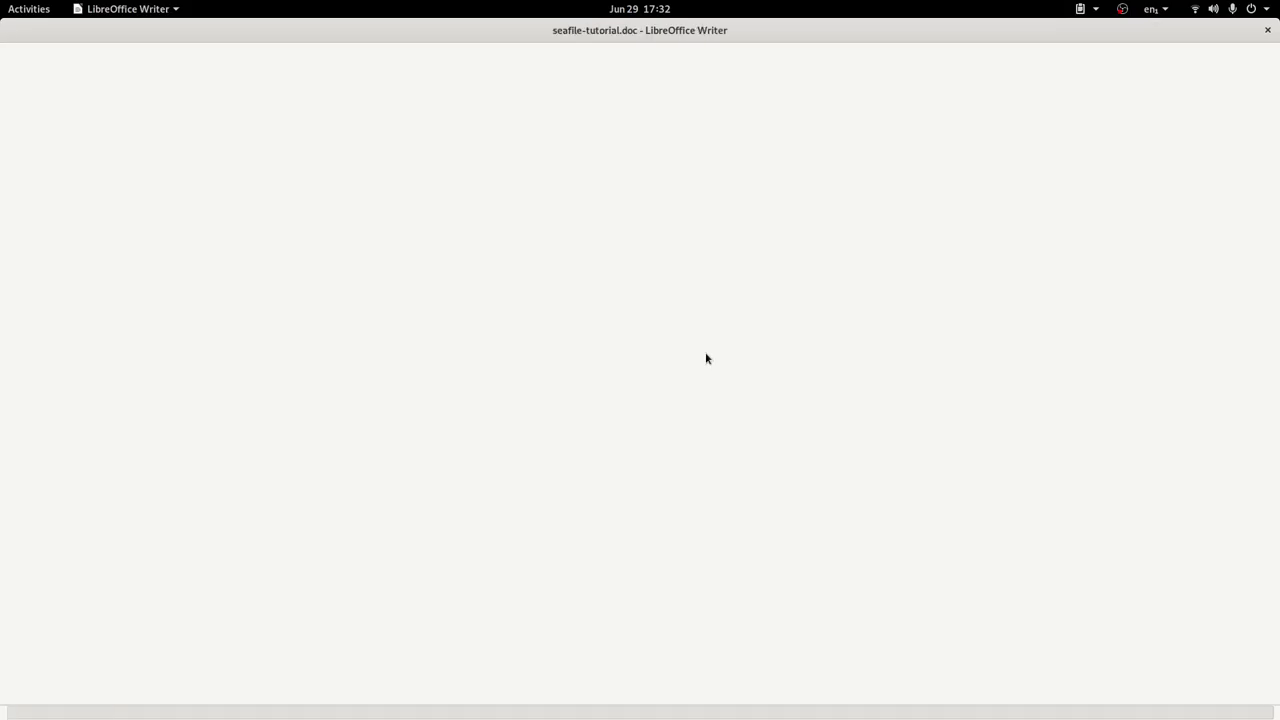
Scroll to the last page of seafile-tutorial.doc in Writer, then switch back to the browser
scroll(697, 430, down, 10)
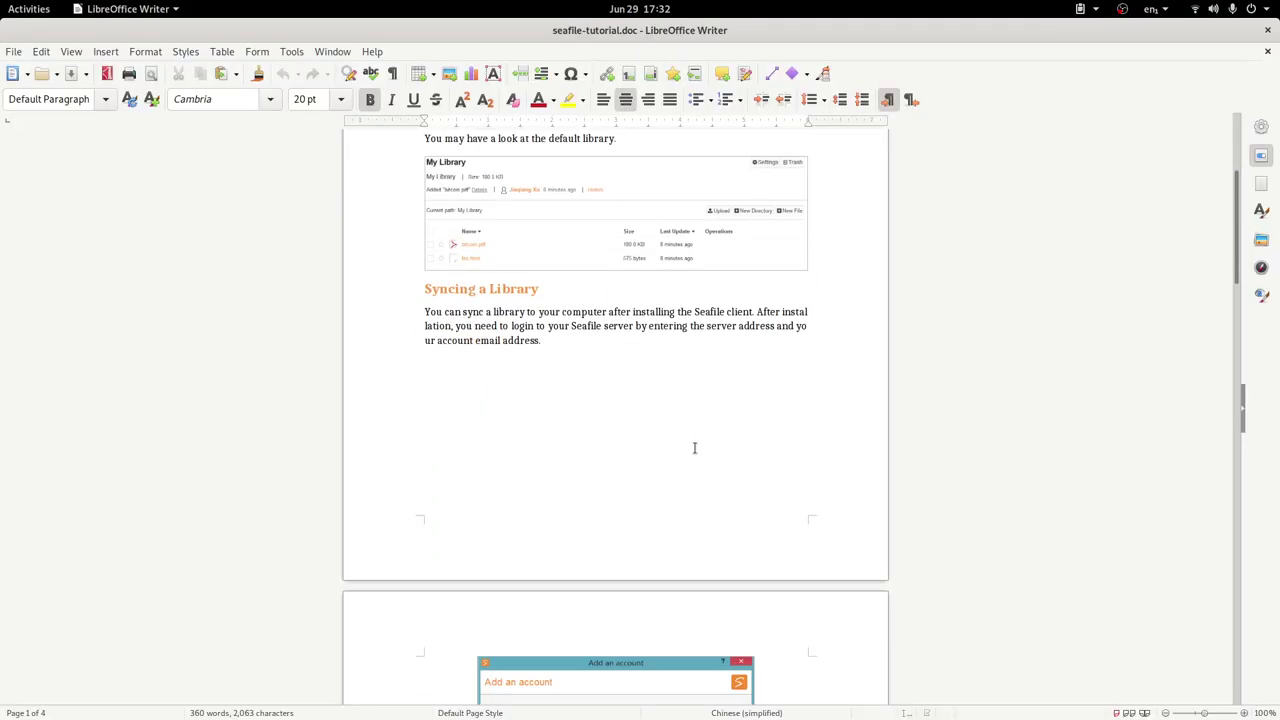
scroll(692, 462, down, 20)
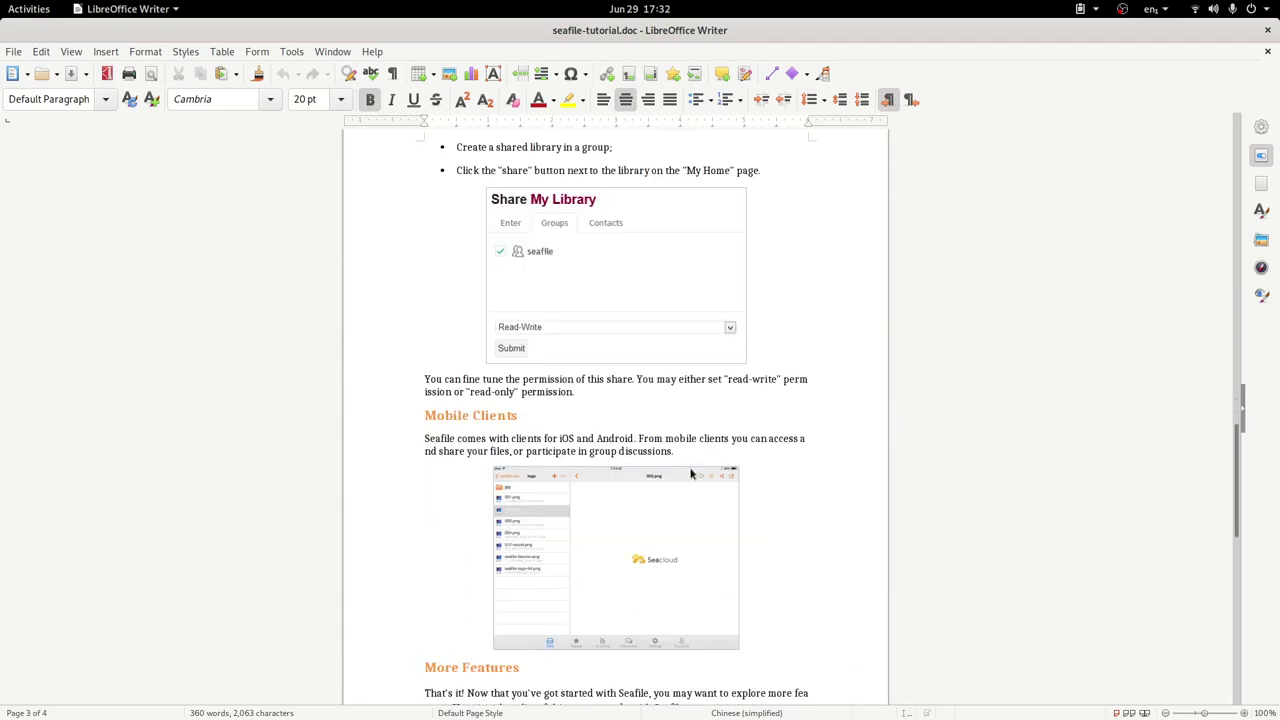
scroll(690, 473, down, 10)
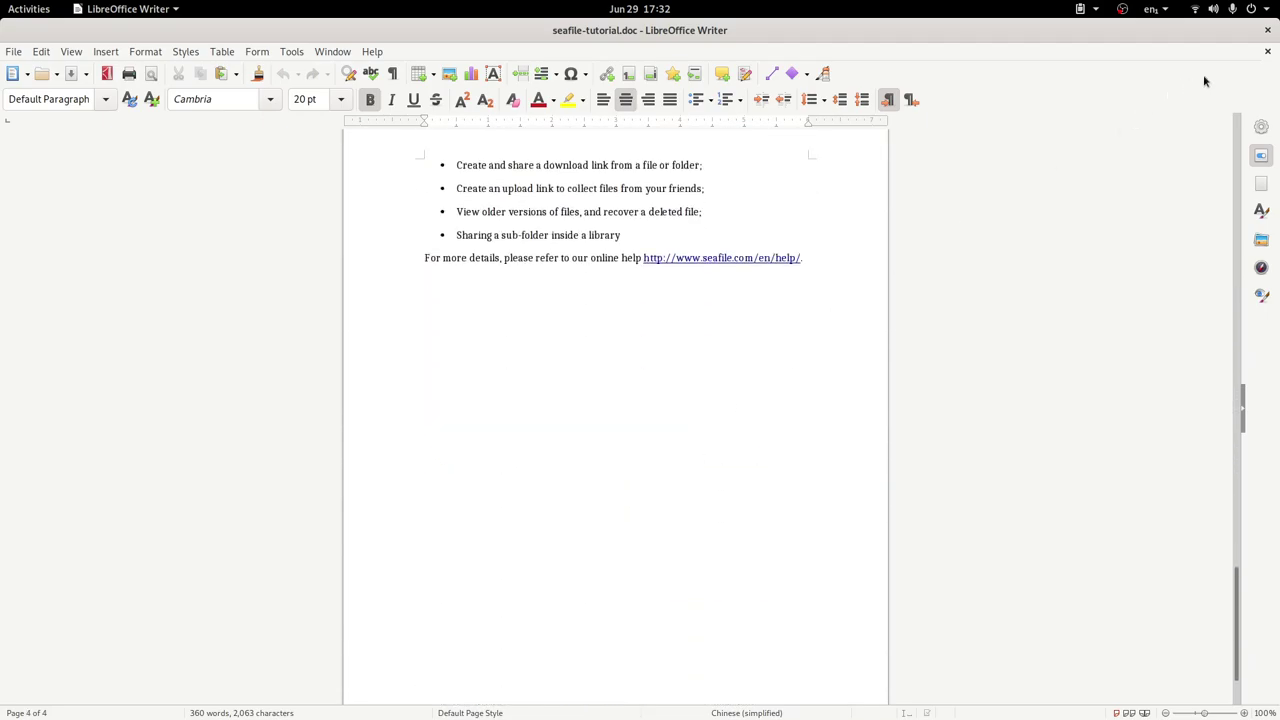
key(alt+Tab)
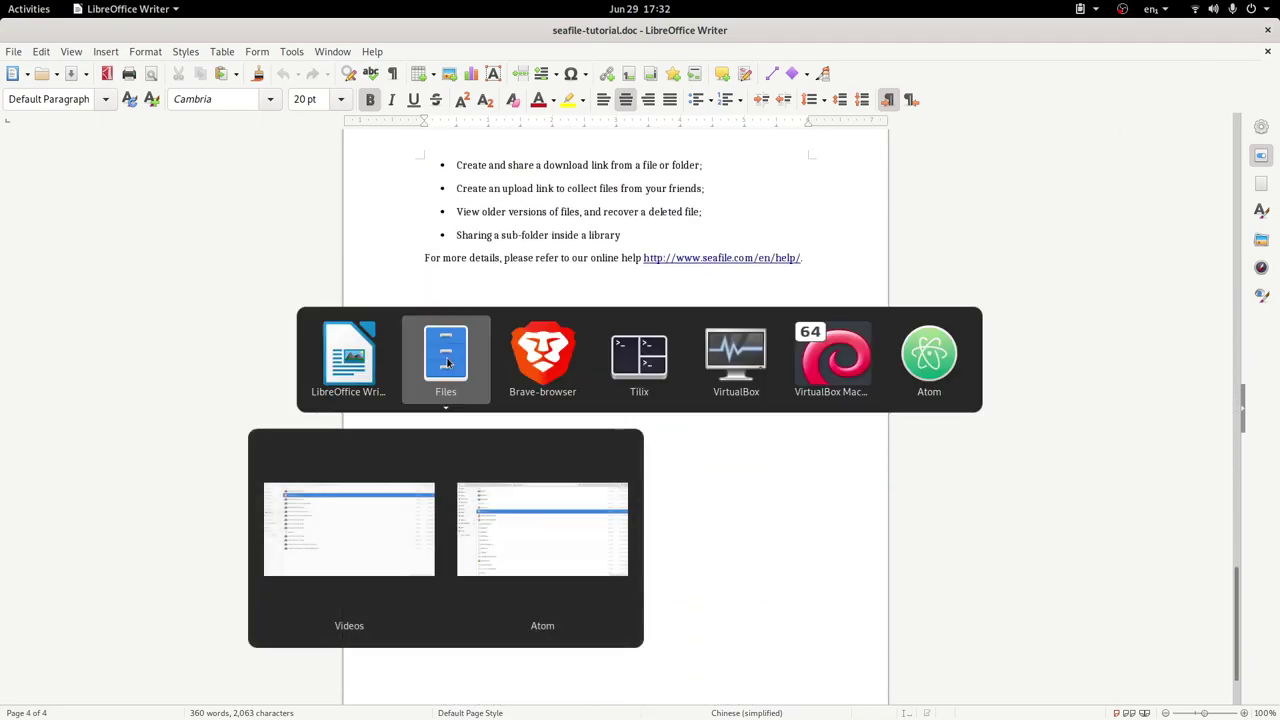
key(alt+Tab)
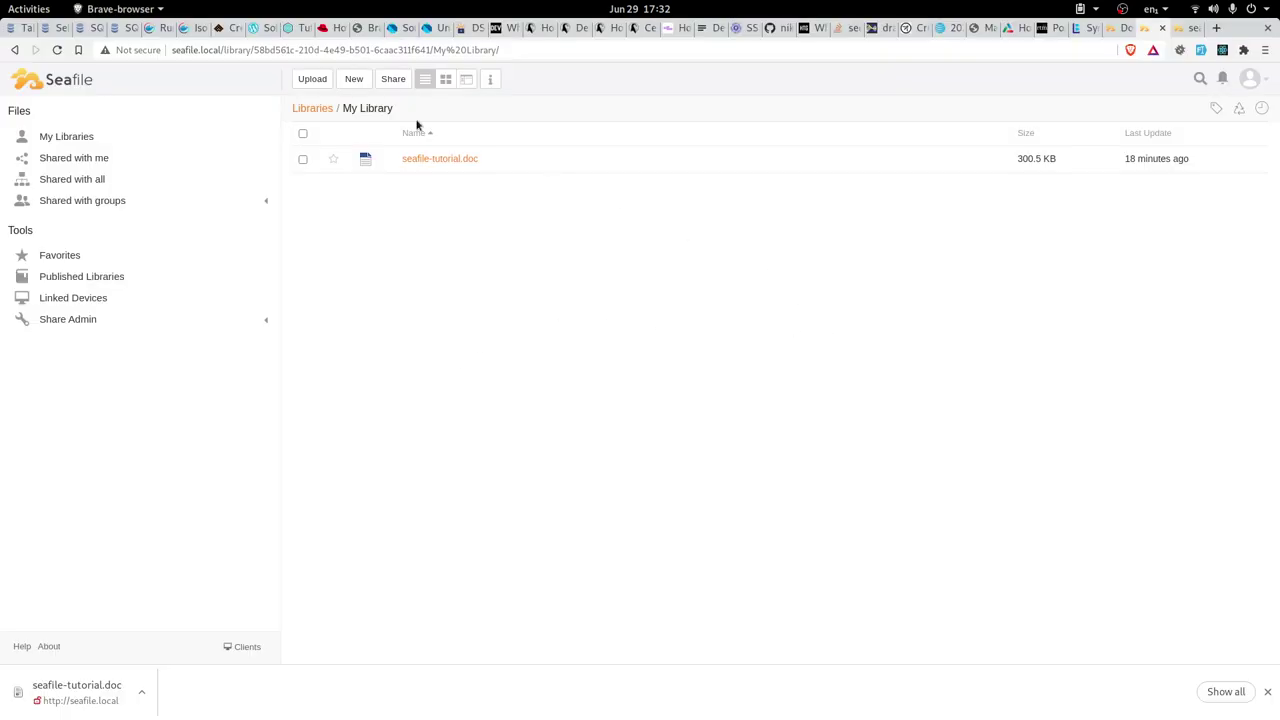
Upload 2021-06-19_18-36-57.mkv from Videos into My Library and open its More Operations menu
click(320, 79)
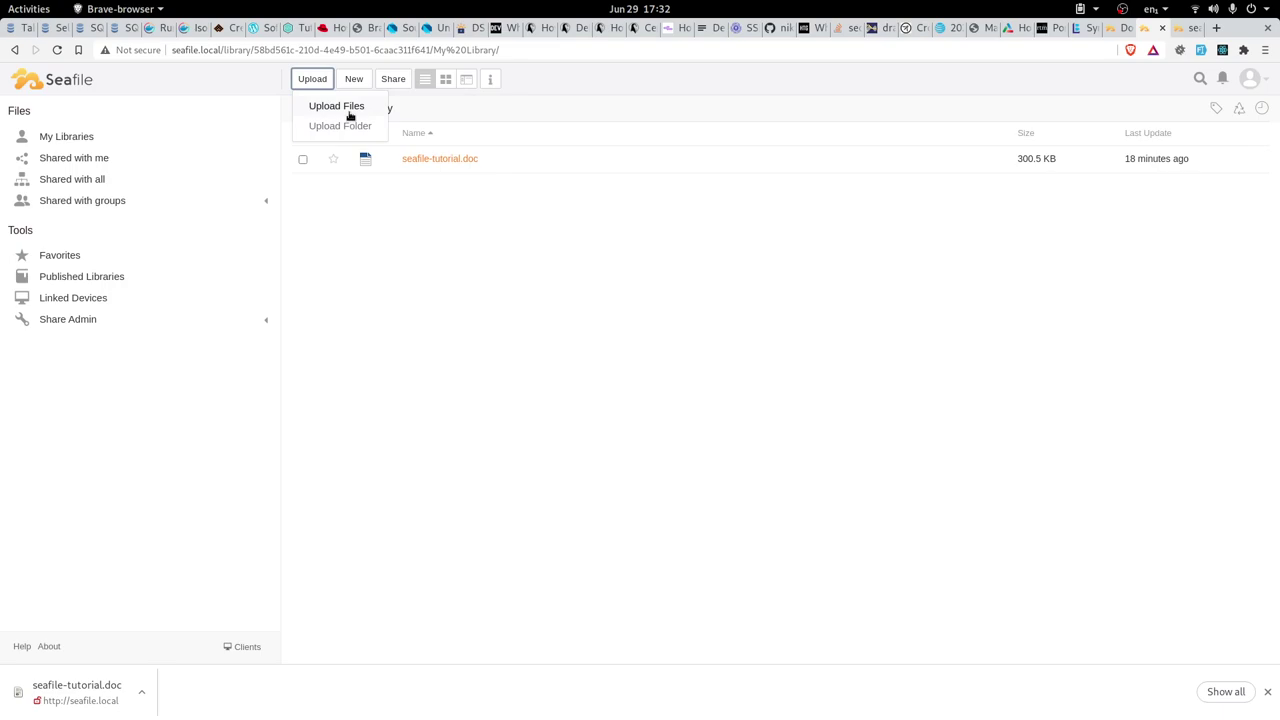
click(349, 113)
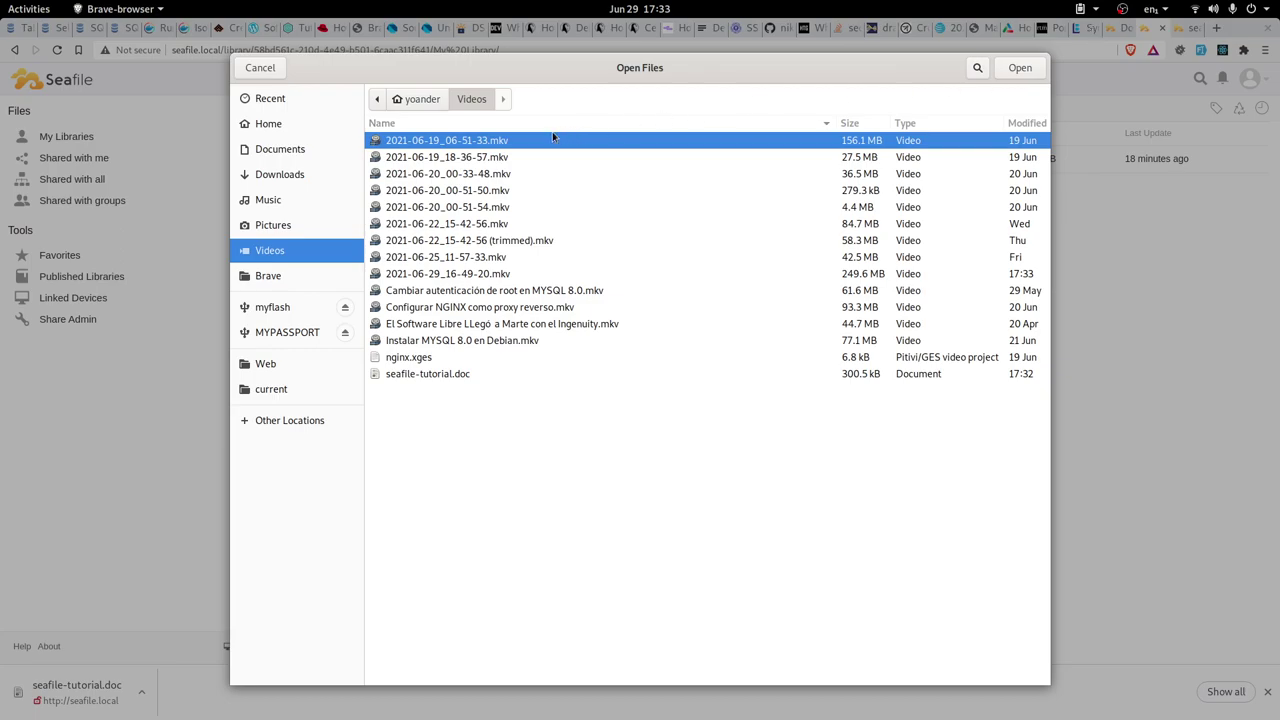
click(511, 154)
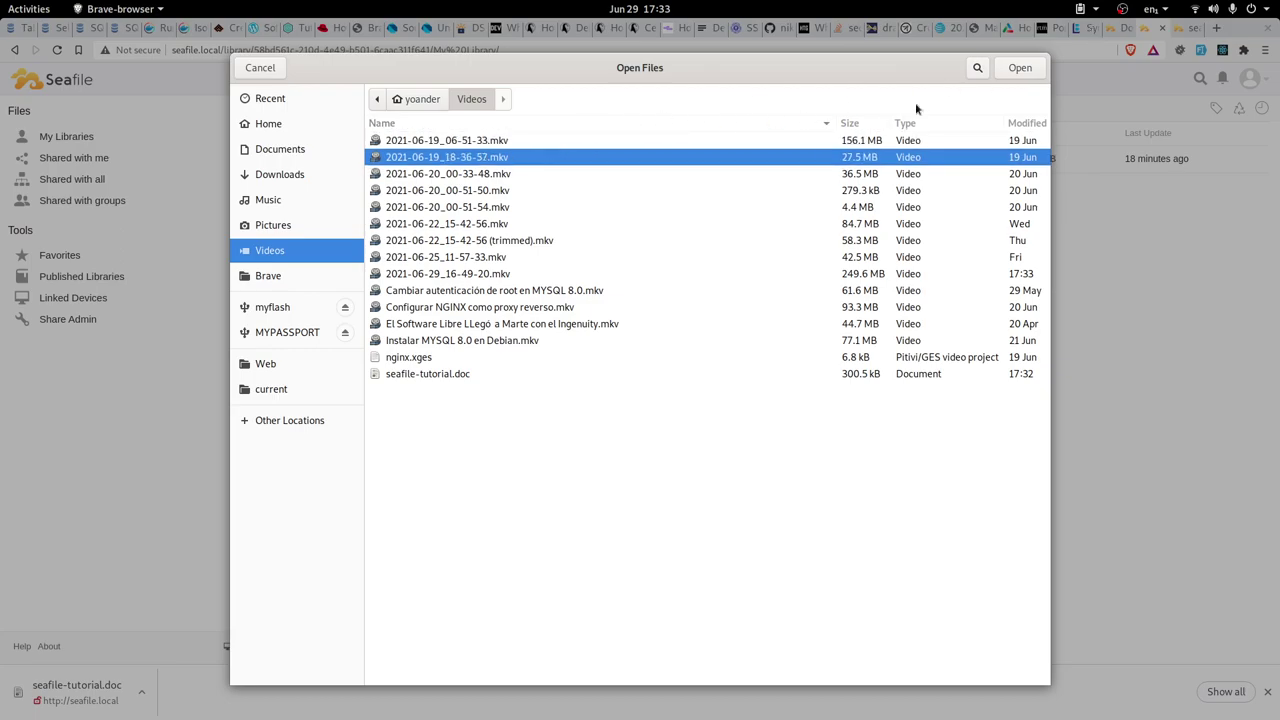
click(1016, 67)
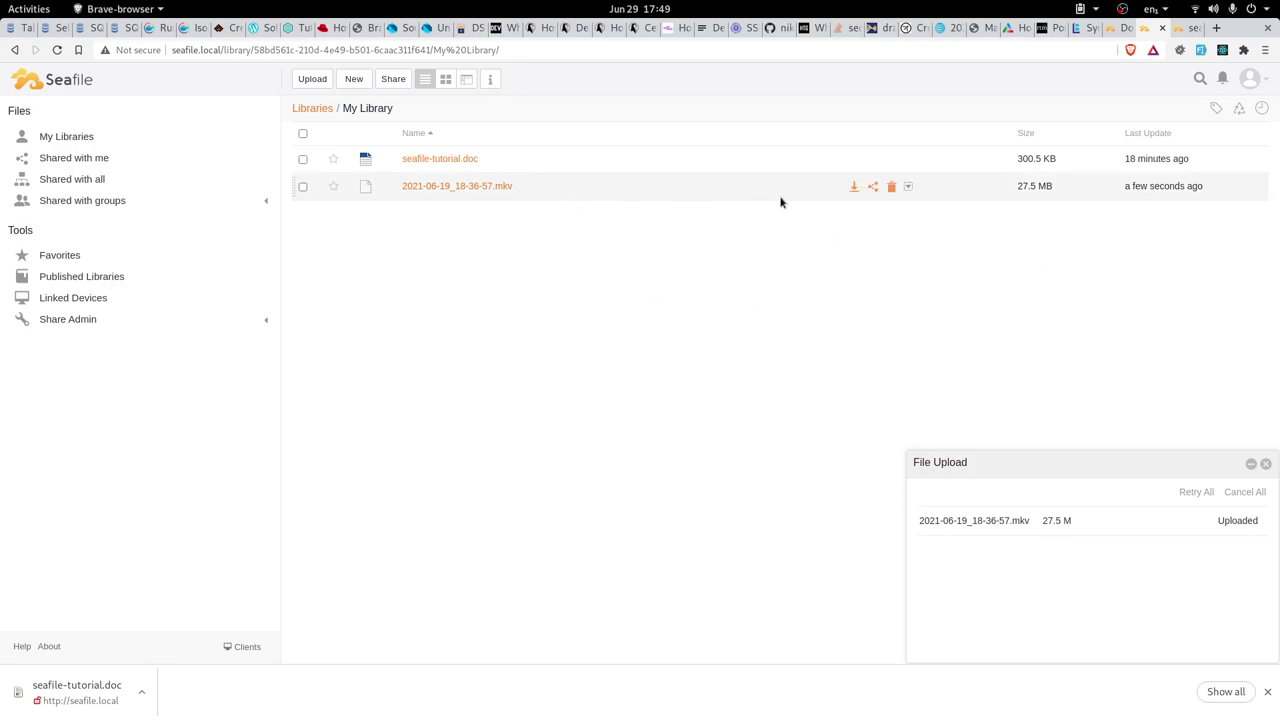
click(908, 187)
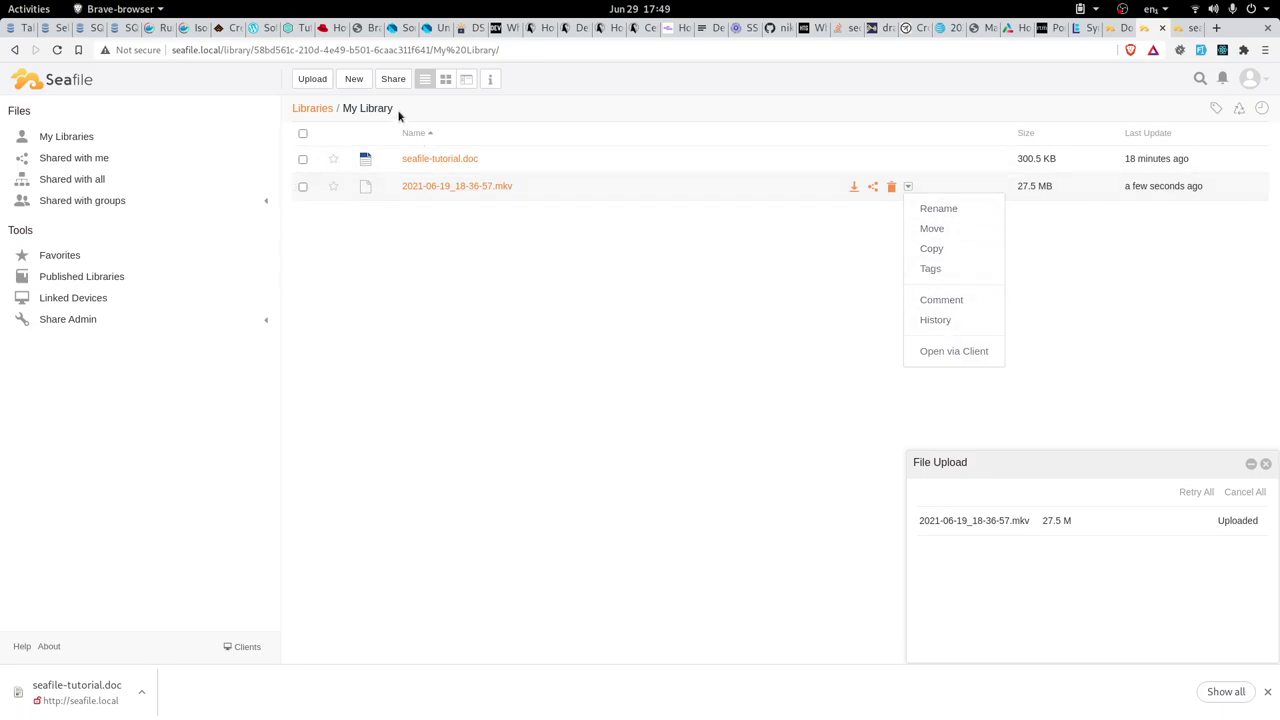
Switch My Library to column view, then grid view, then back to list view
click(465, 81)
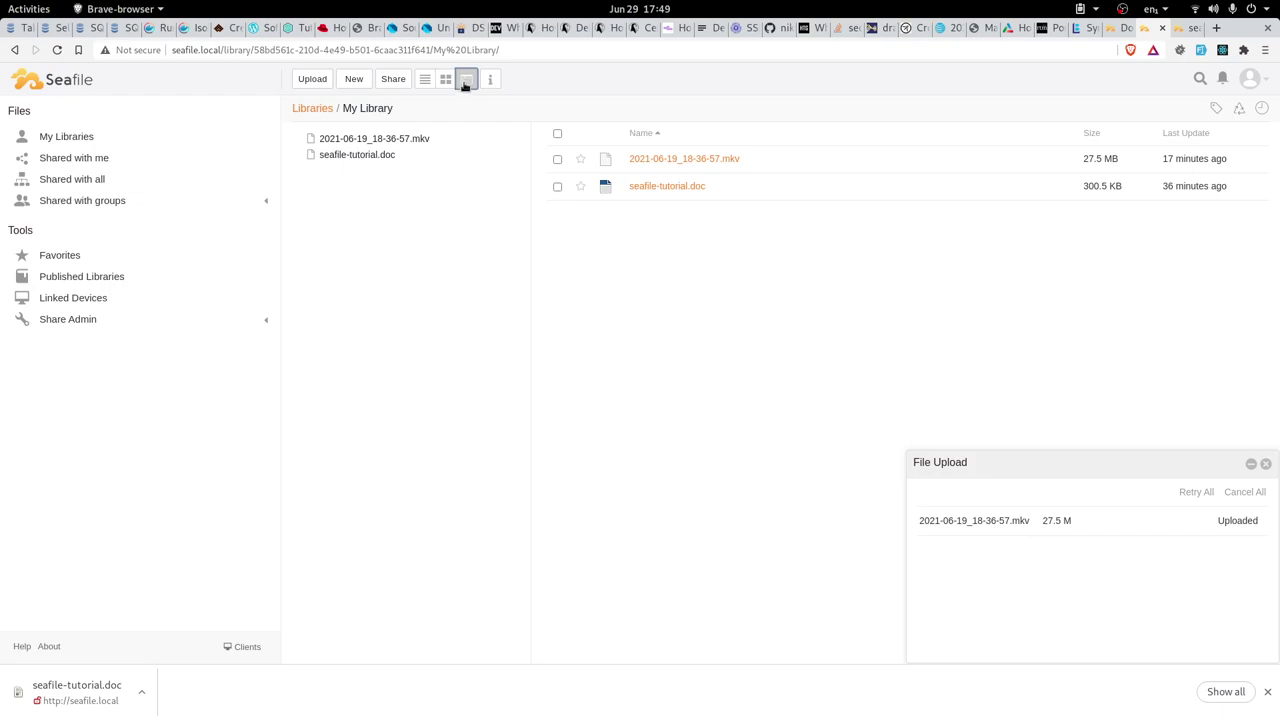
click(447, 82)
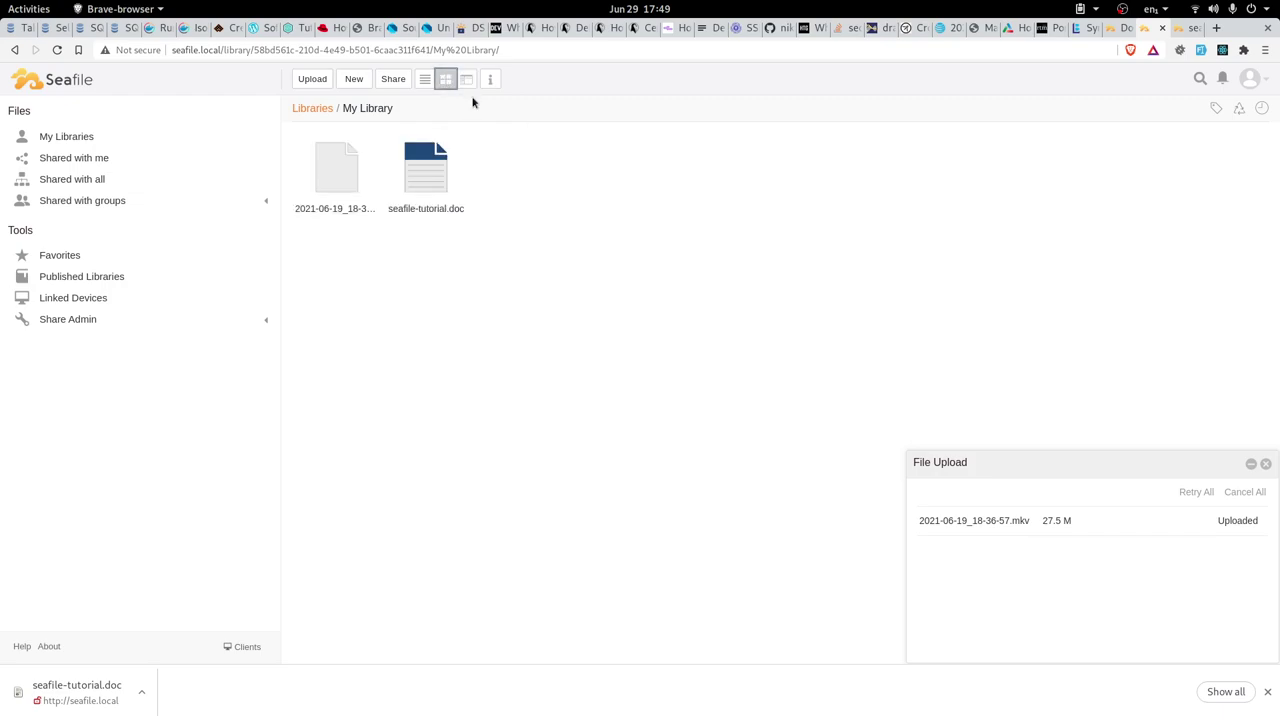
click(424, 80)
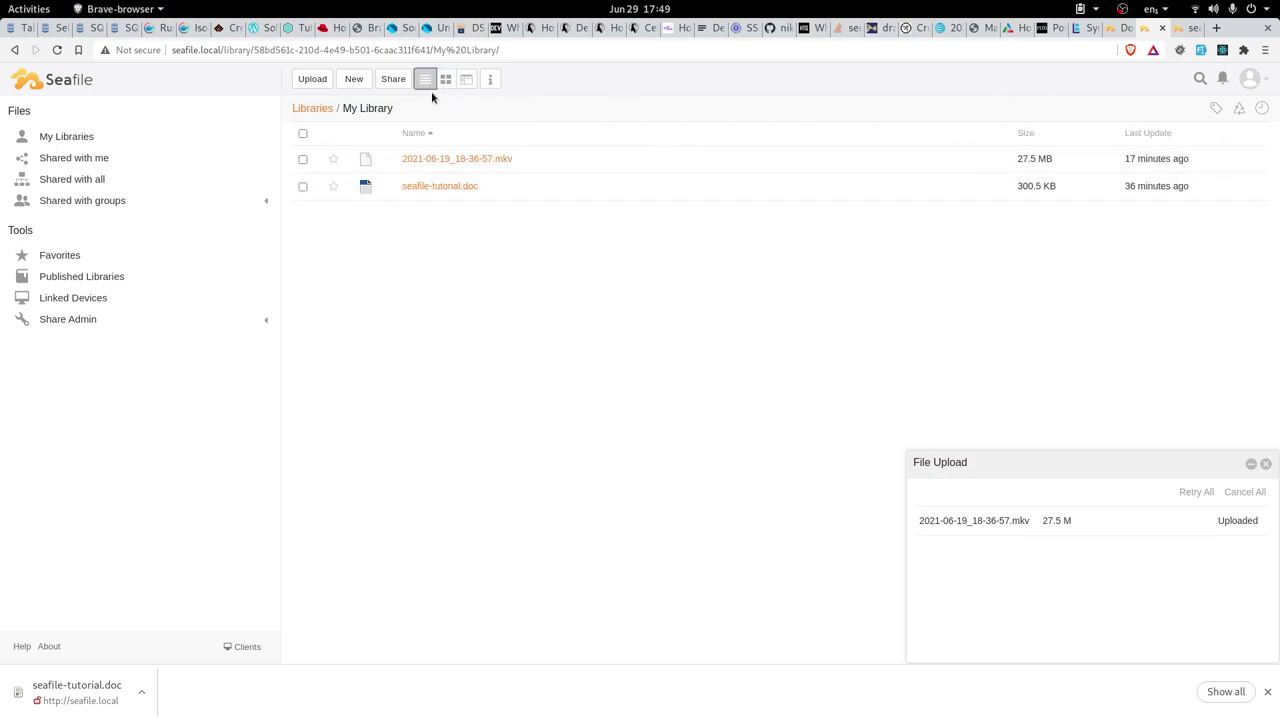
Return to the Libraries list, reopen My Library, and switch to the seafile-tutorial.doc file page
click(311, 111)
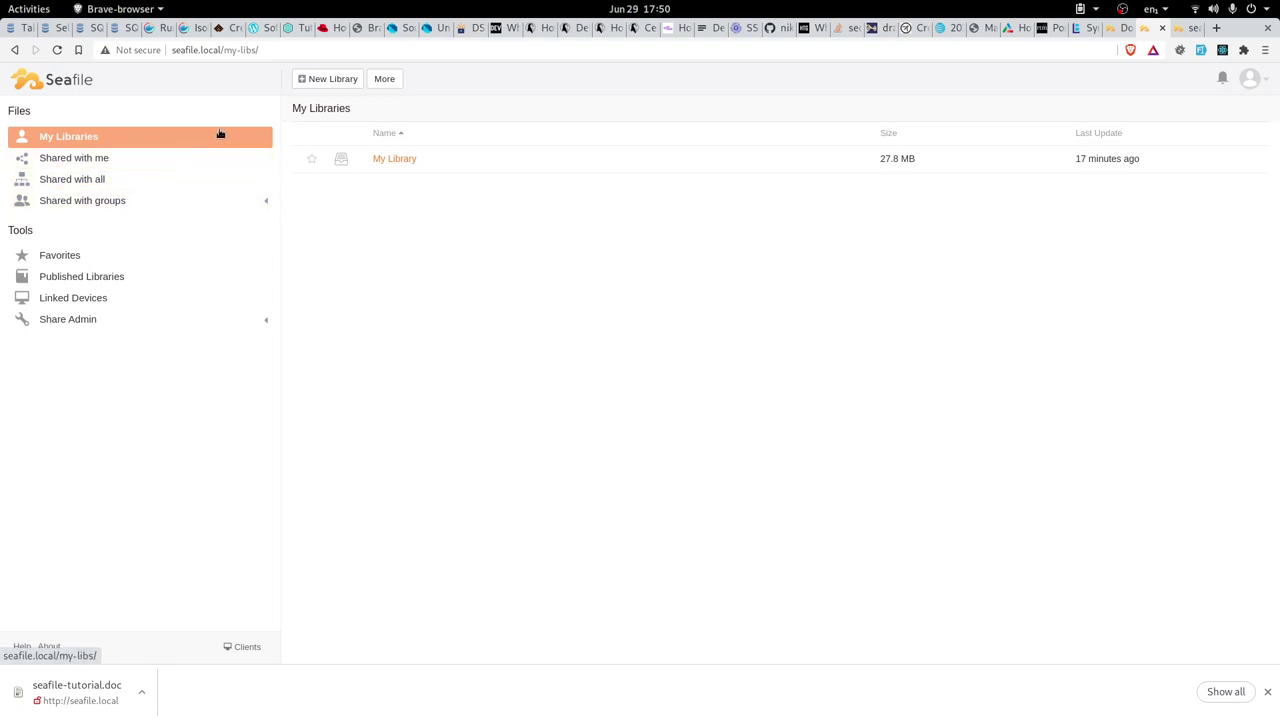
mouse_move(400, 157)
click(400, 160)
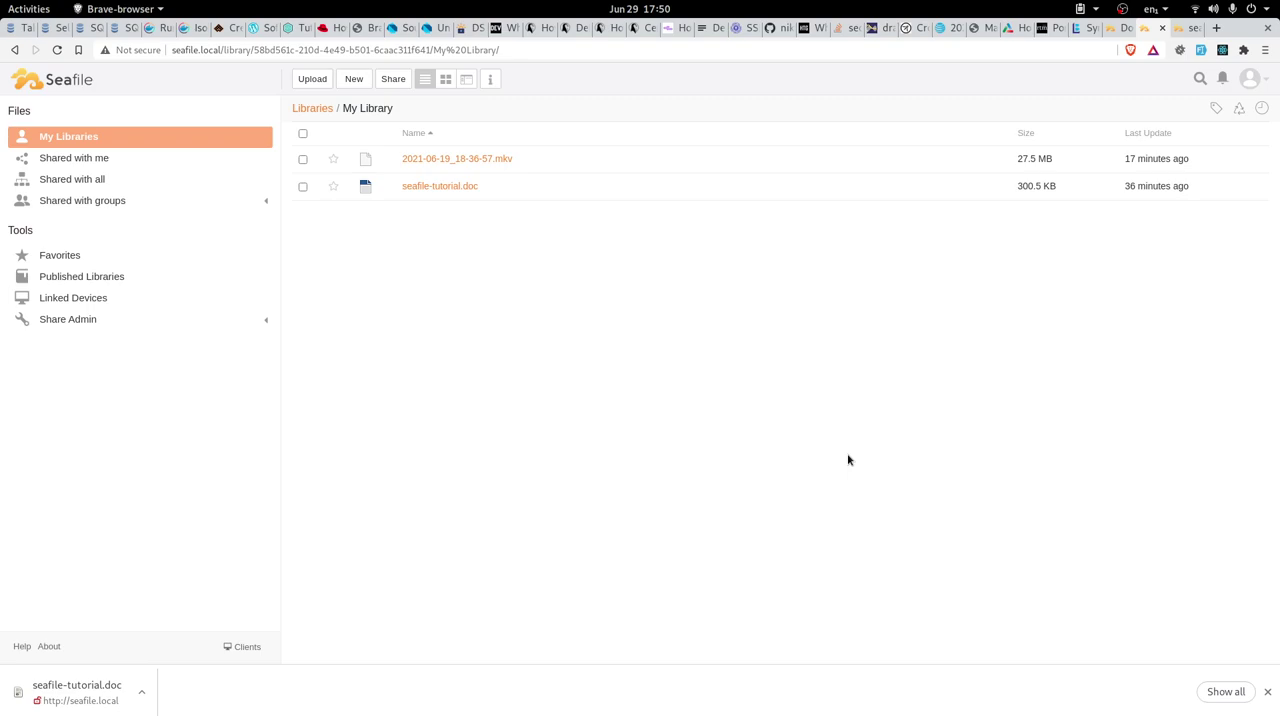
click(1183, 28)
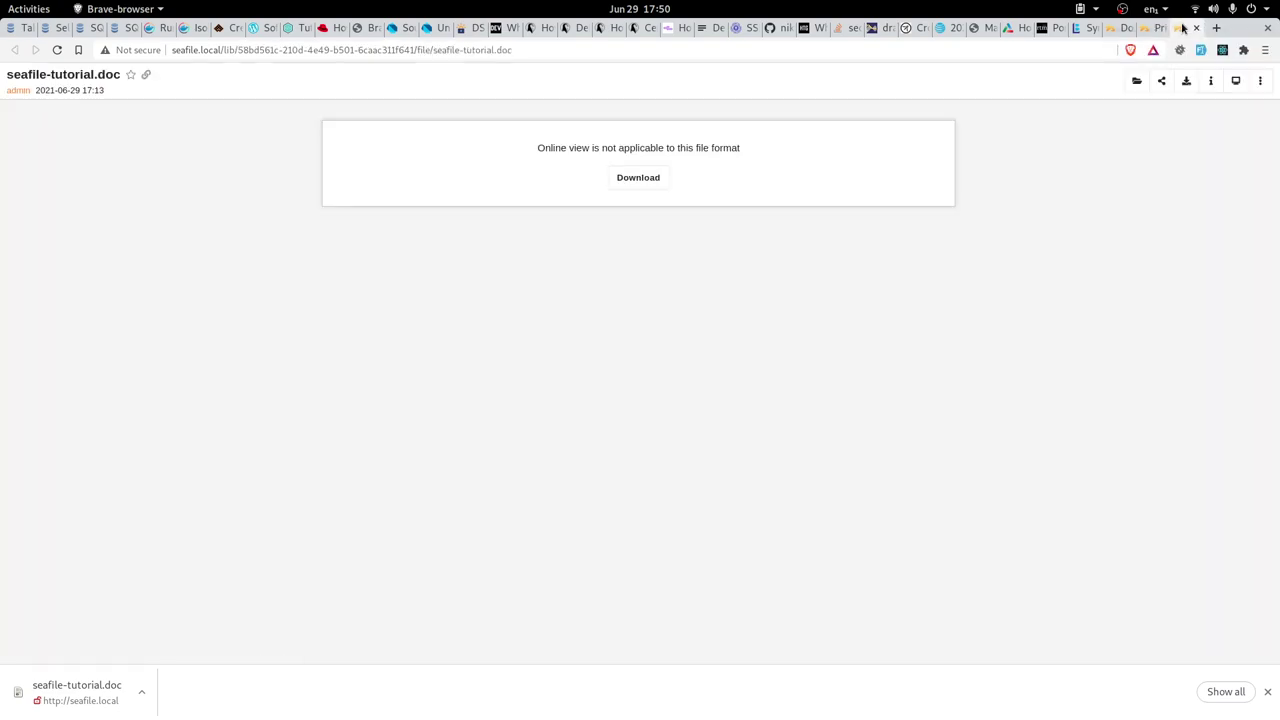
Bring up the seafile.com download page and review the syncing clients 7.0.10 and 8.0.2 and the Mobile Clients section
click(1112, 30)
scroll(862, 470, up, 5)
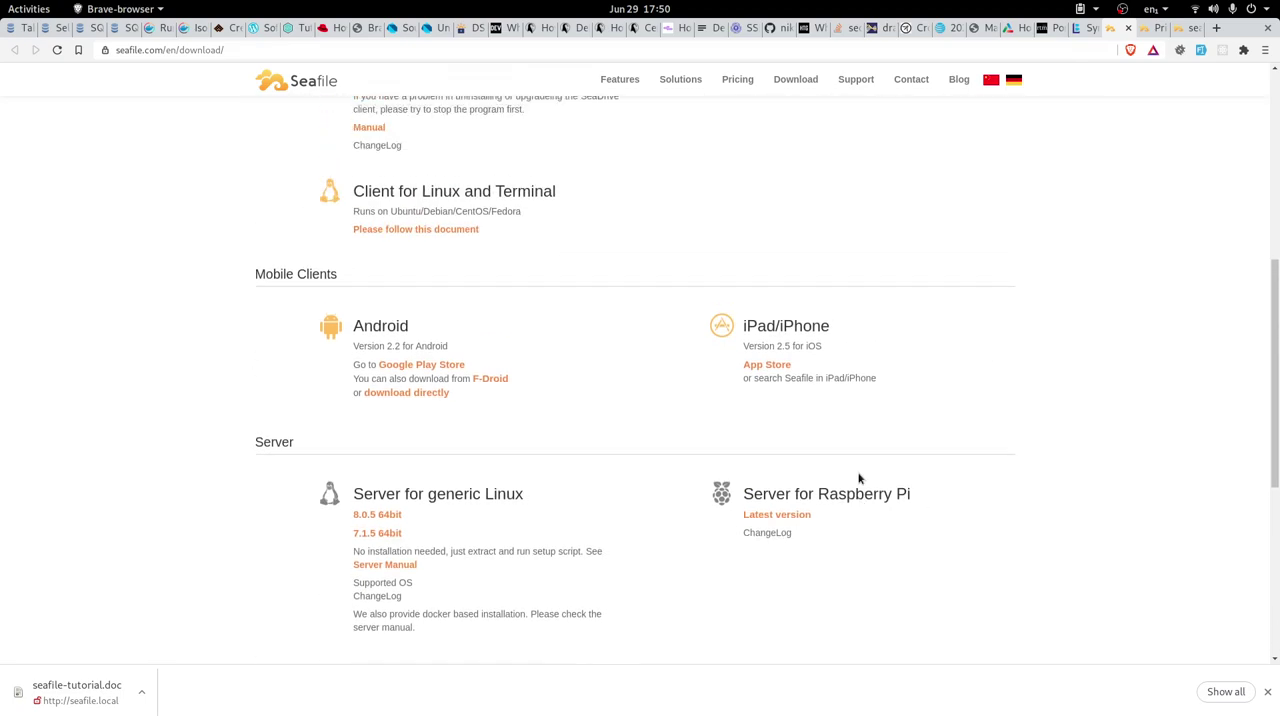
scroll(737, 413, down, 1)
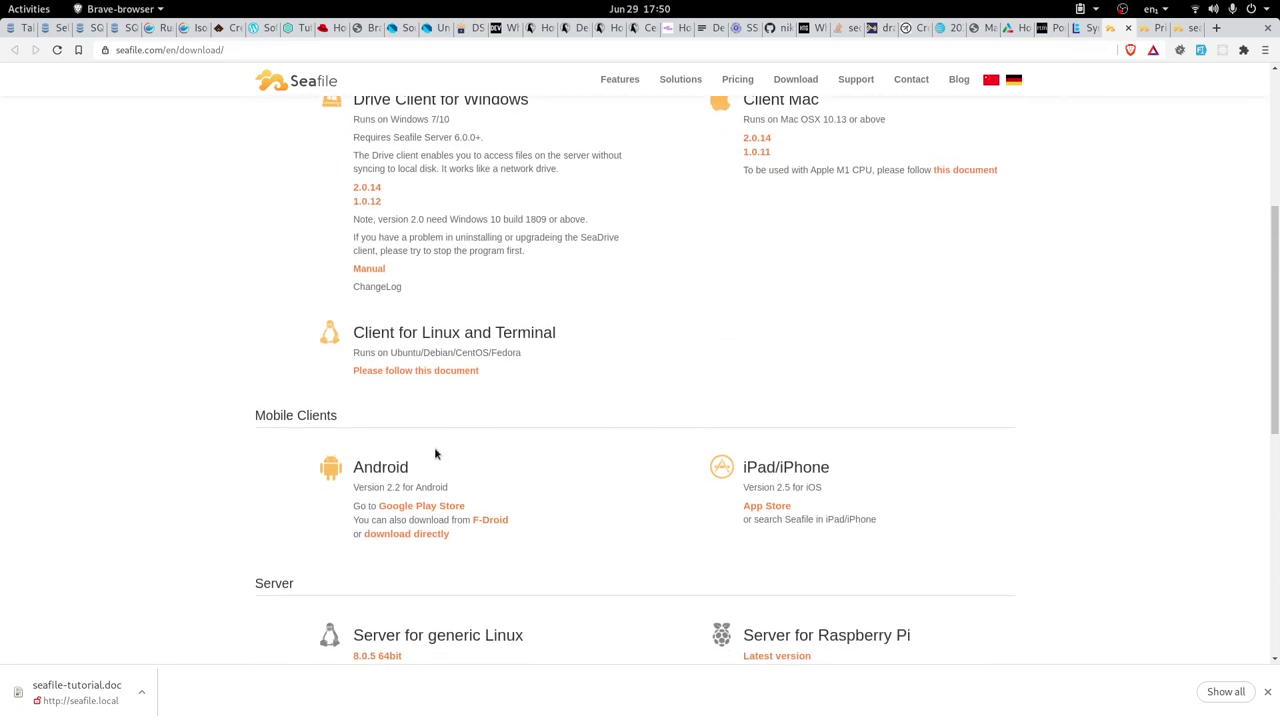
drag(254, 417, 395, 420)
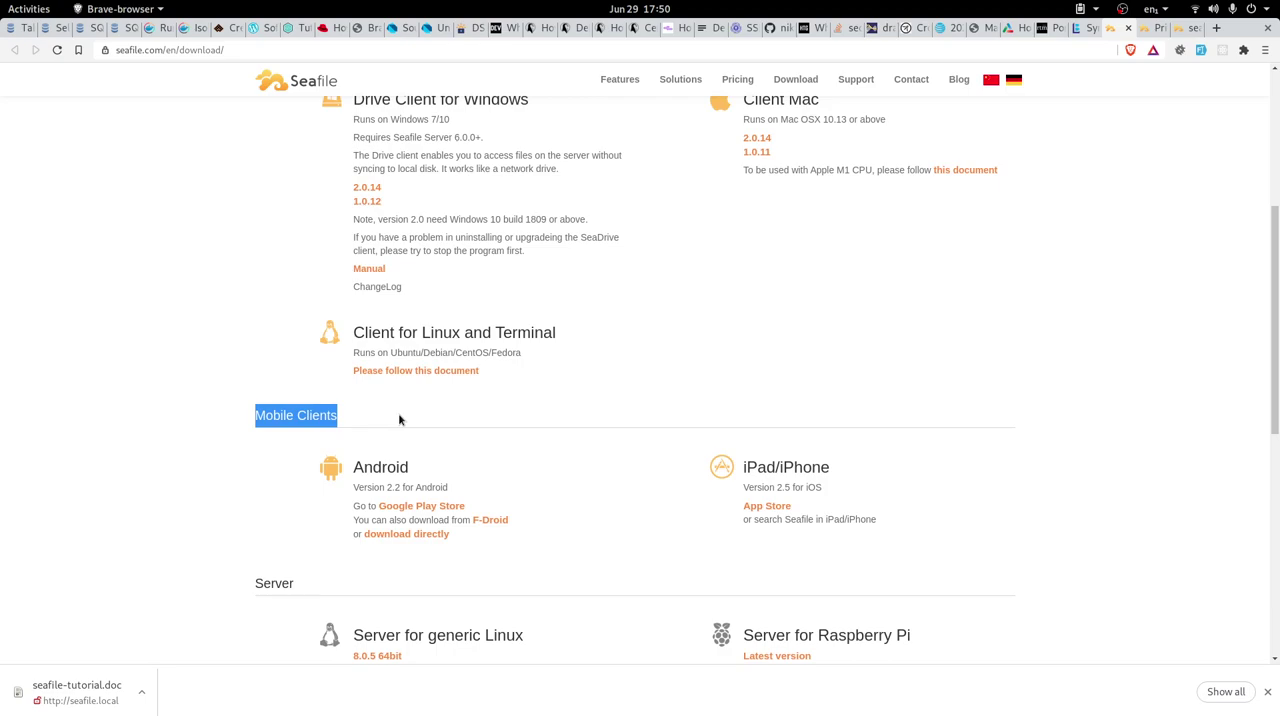
scroll(706, 428, up, 3)
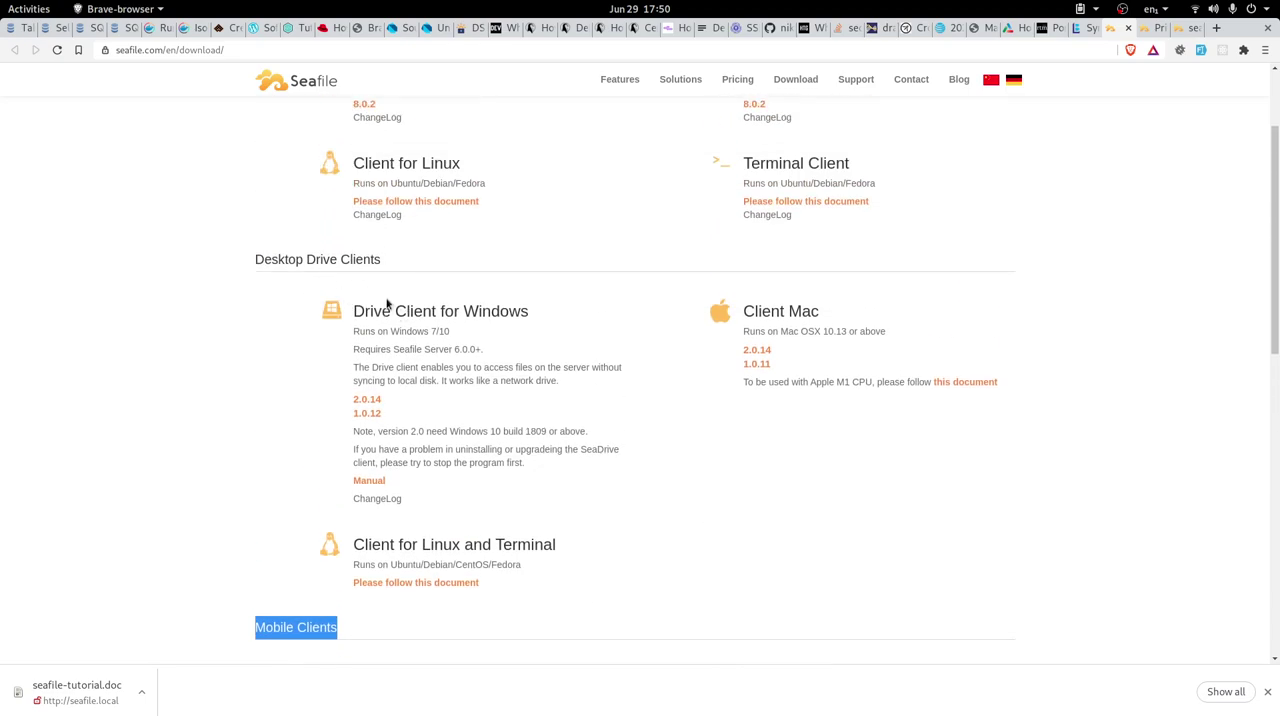
scroll(740, 530, up, 2)
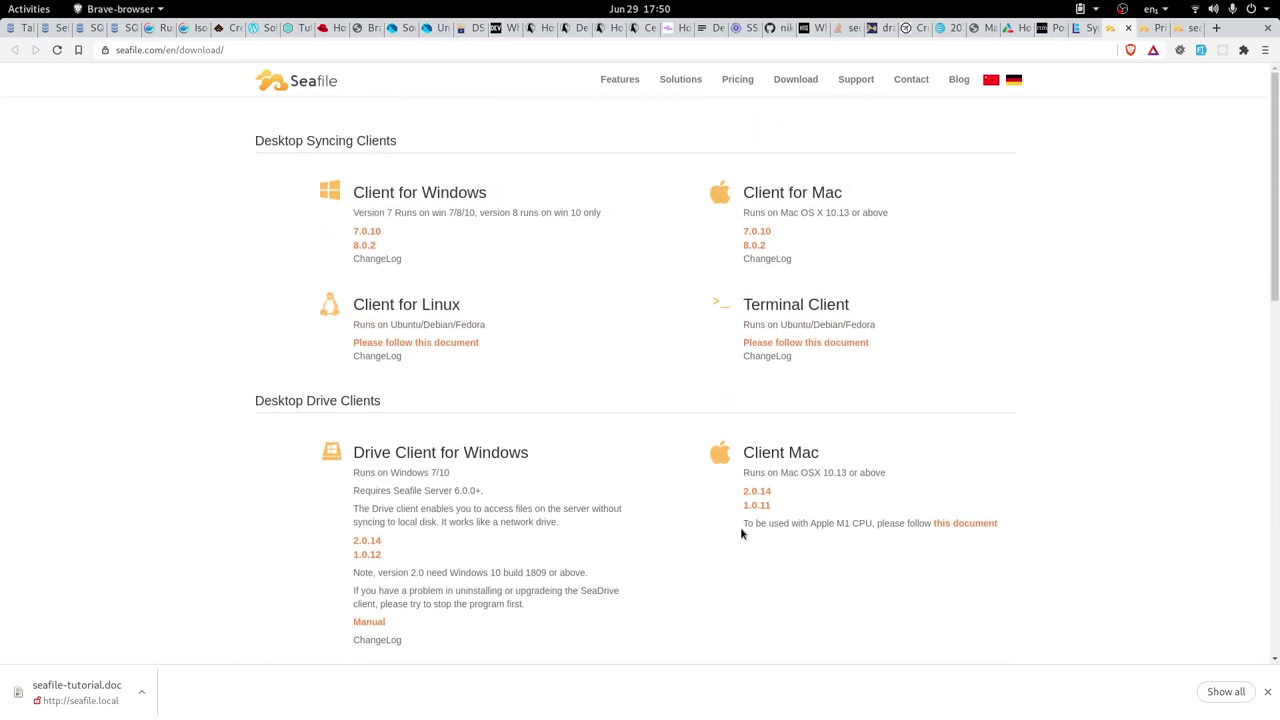
scroll(765, 410, down, 2)
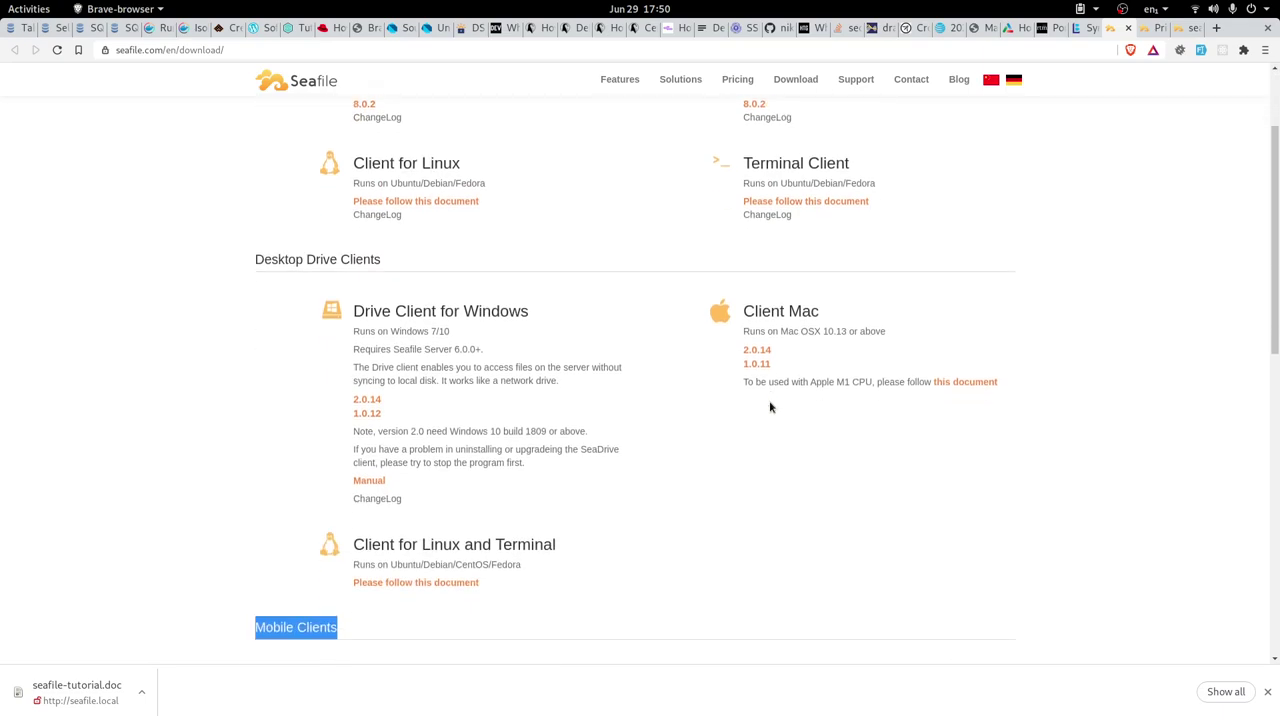
Highlight the Desktop Drive Clients section headings (drive clients 2.0.14 and 1.0.12), then clear the highlight
drag(255, 260, 413, 271)
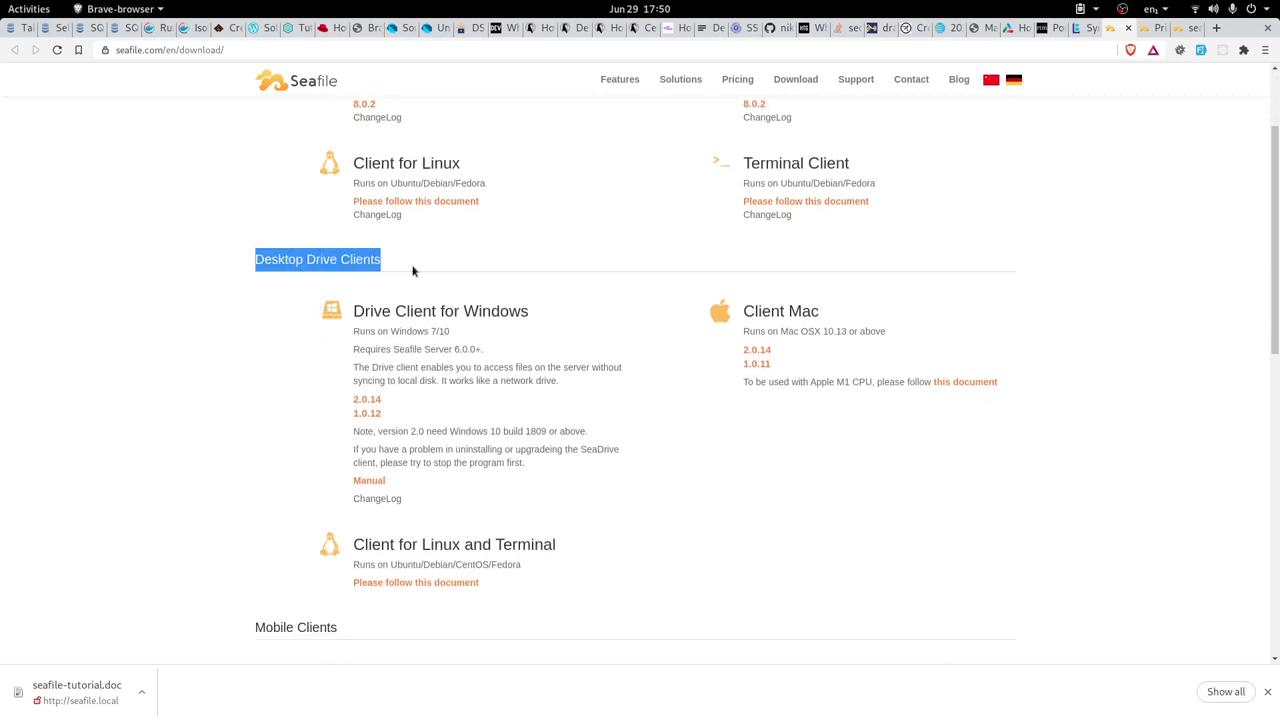
scroll(647, 483, down, 2)
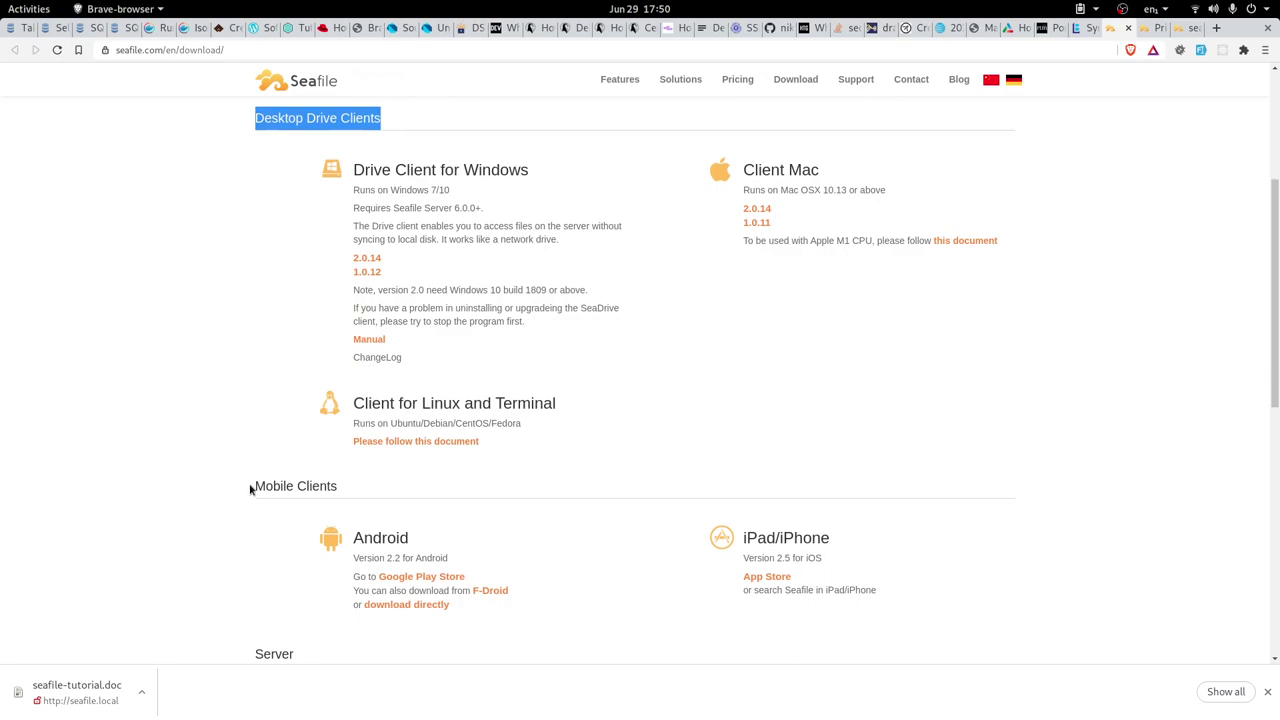
drag(251, 489, 346, 497)
scroll(571, 483, up, 2)
scroll(640, 490, up, 3)
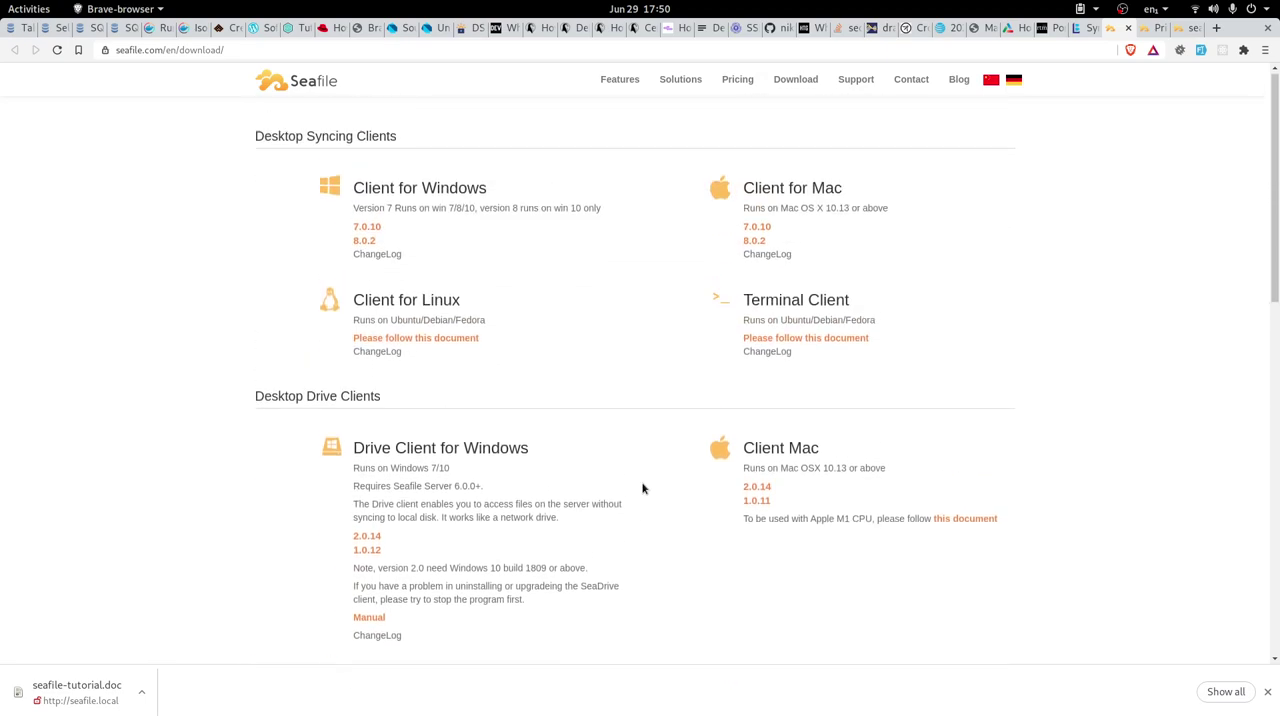
drag(254, 137, 469, 135)
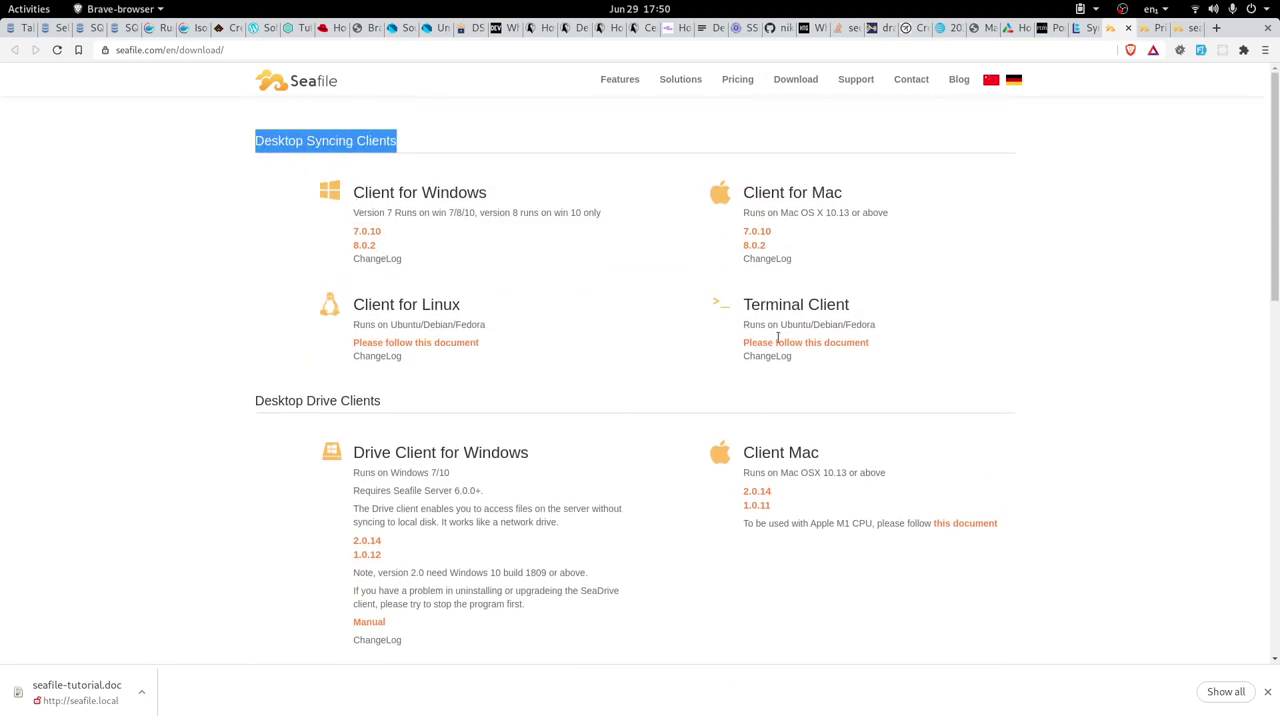
scroll(796, 409, down, 5)
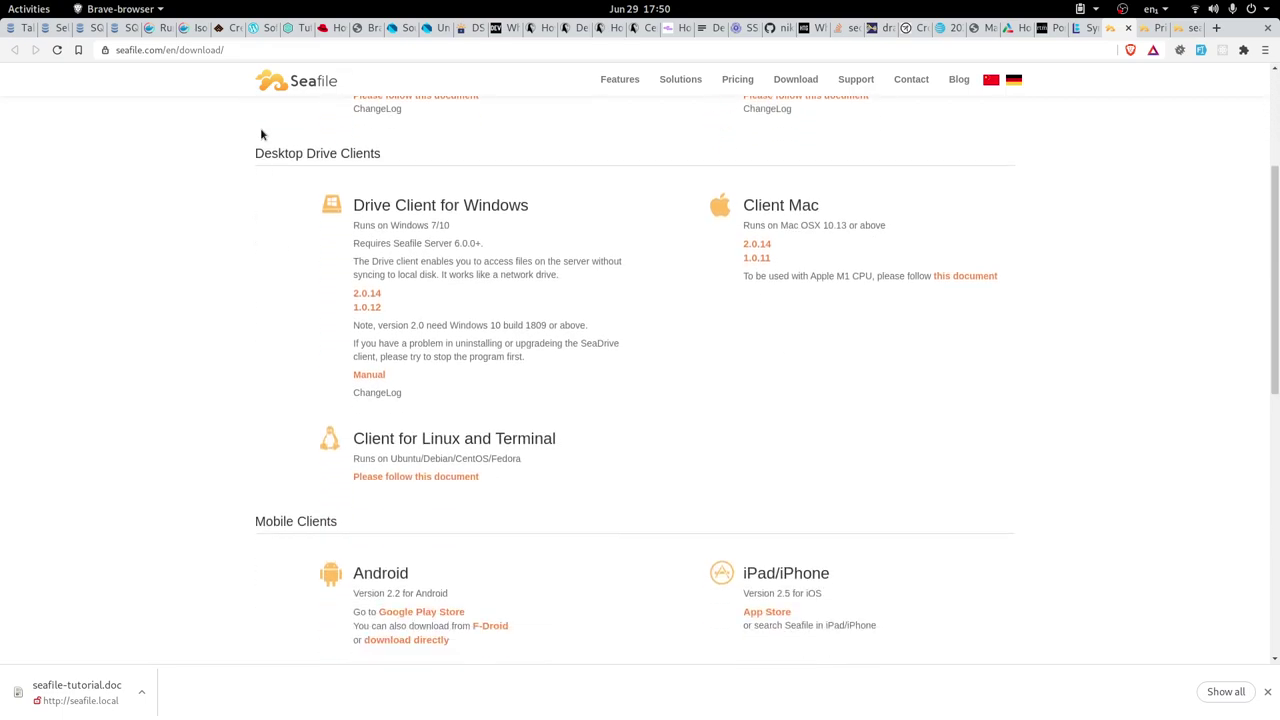
drag(257, 152, 400, 156)
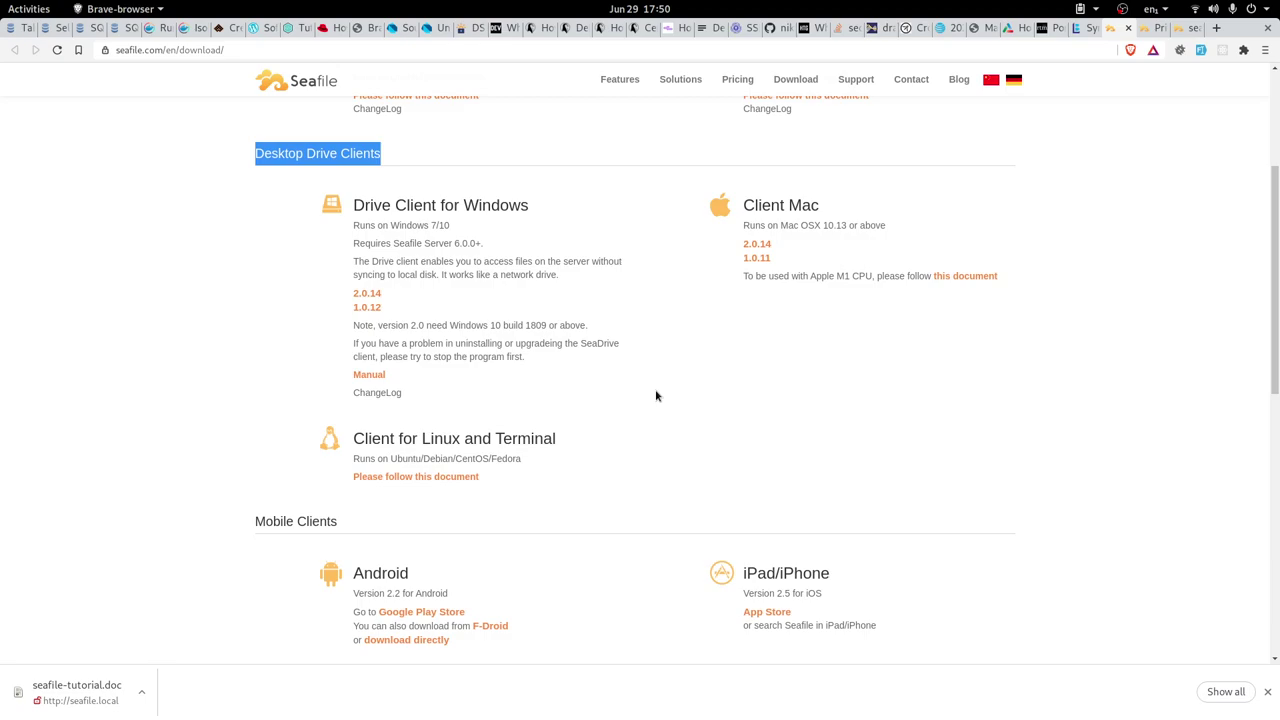
scroll(656, 396, down, 5)
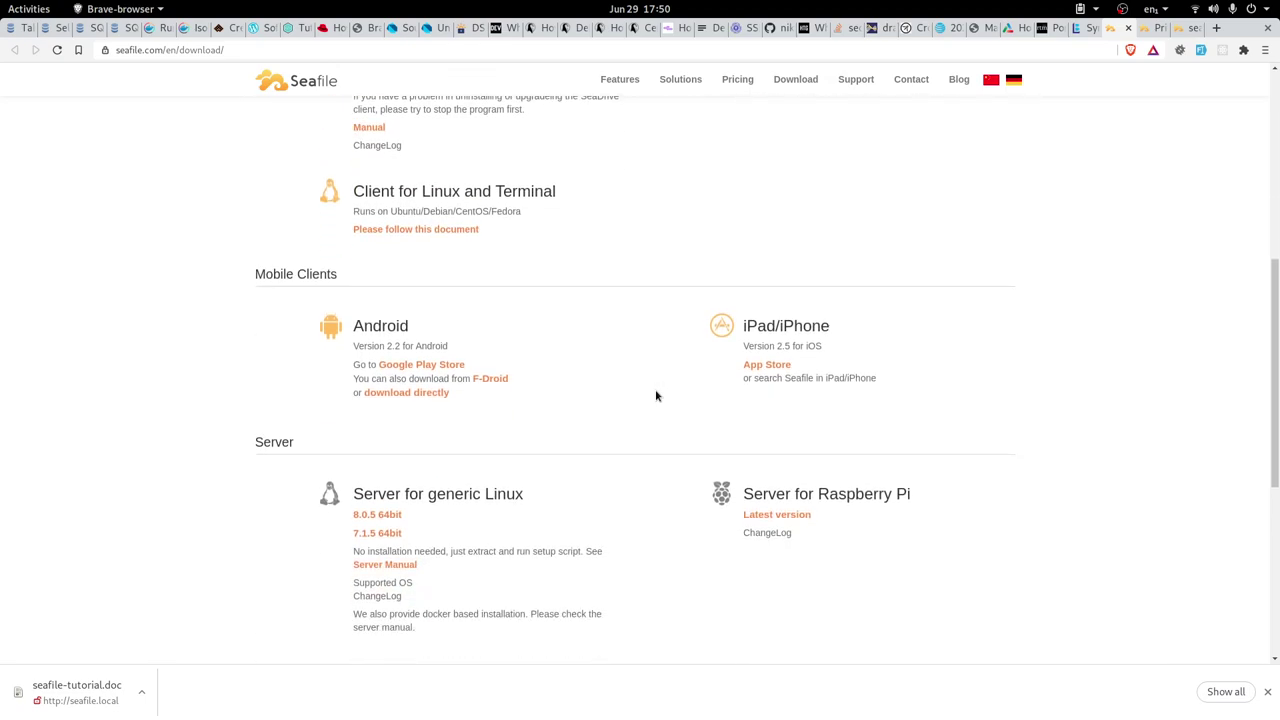
scroll(656, 396, up, 10)
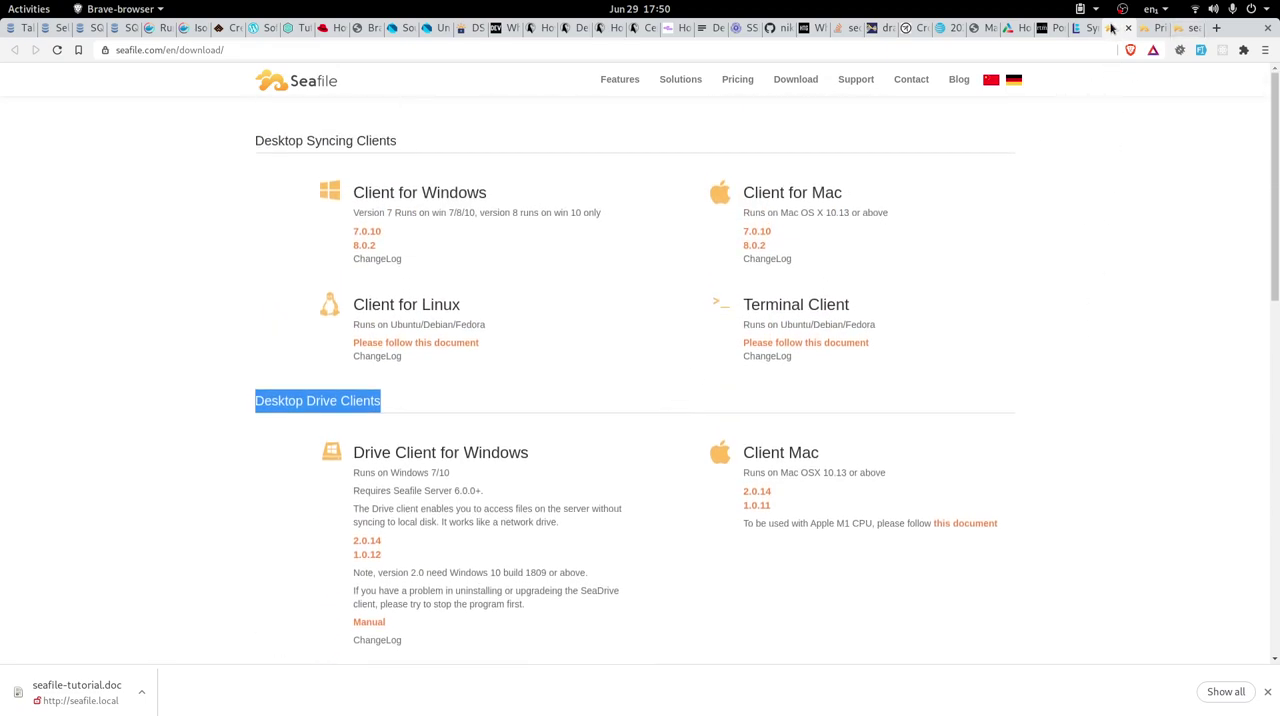
click(1080, 399)
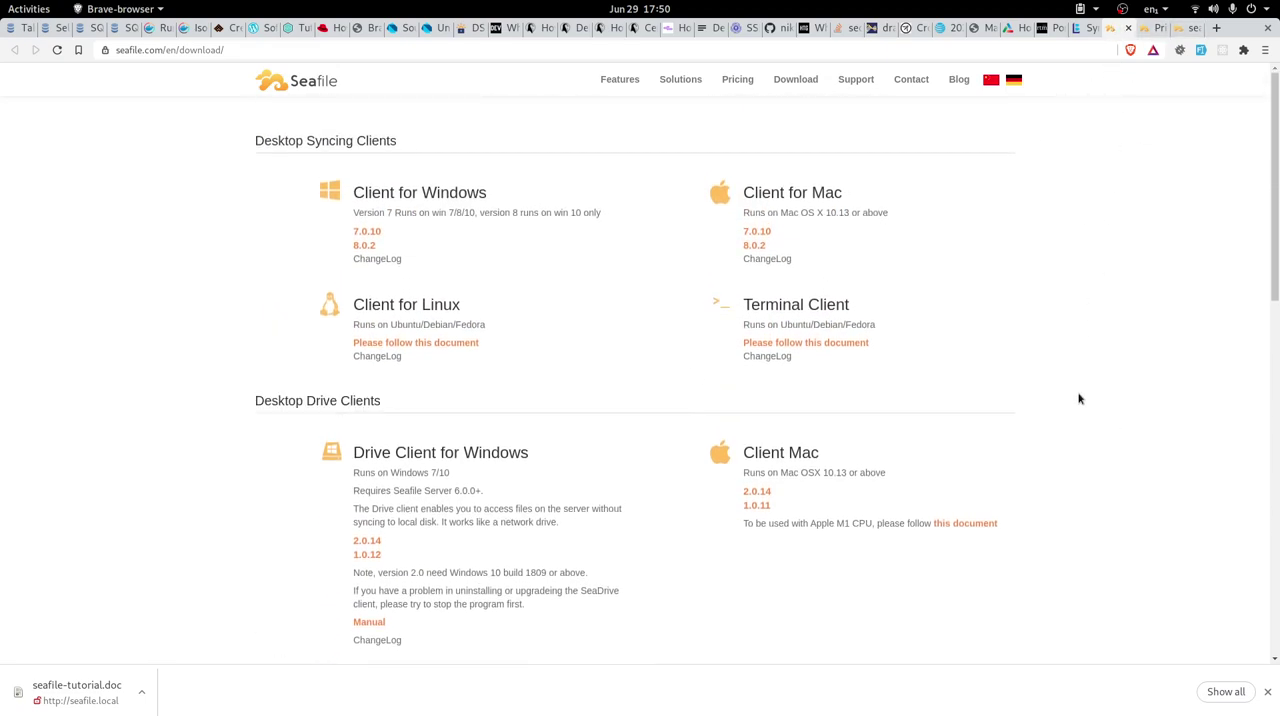